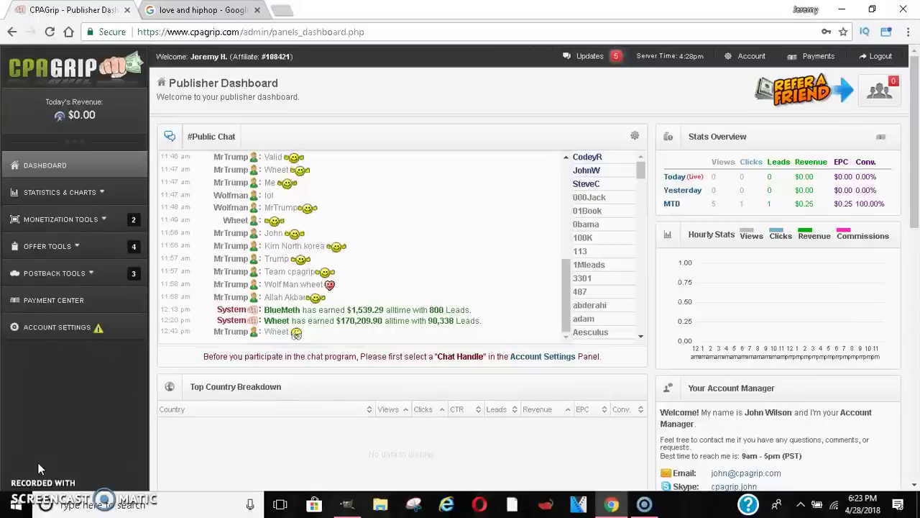
# Step: Highlight and clear the earnings and lead figures in the chat
pyautogui.moveTo(568, 288)
pyautogui.mouseDown()
pyautogui.moveTo(564, 192)
pyautogui.moveTo(568, 318)
pyautogui.mouseUp()
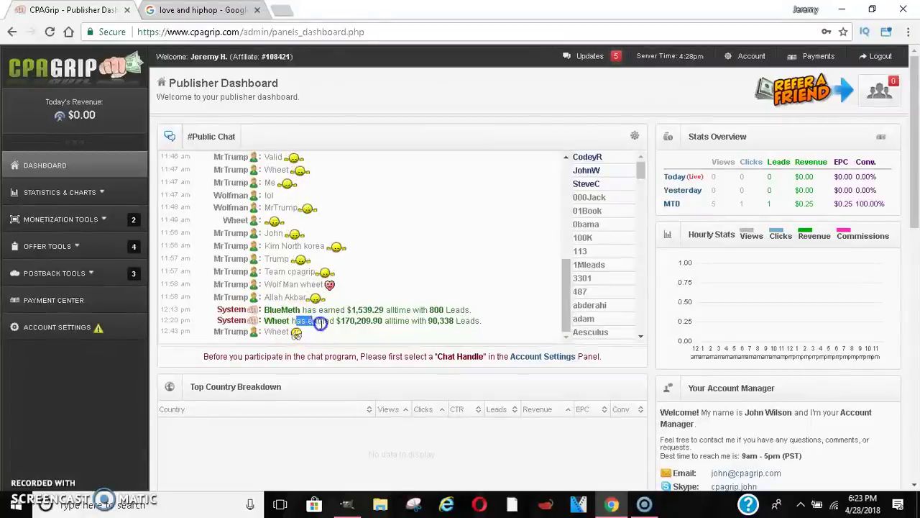
pyautogui.click(354, 322)
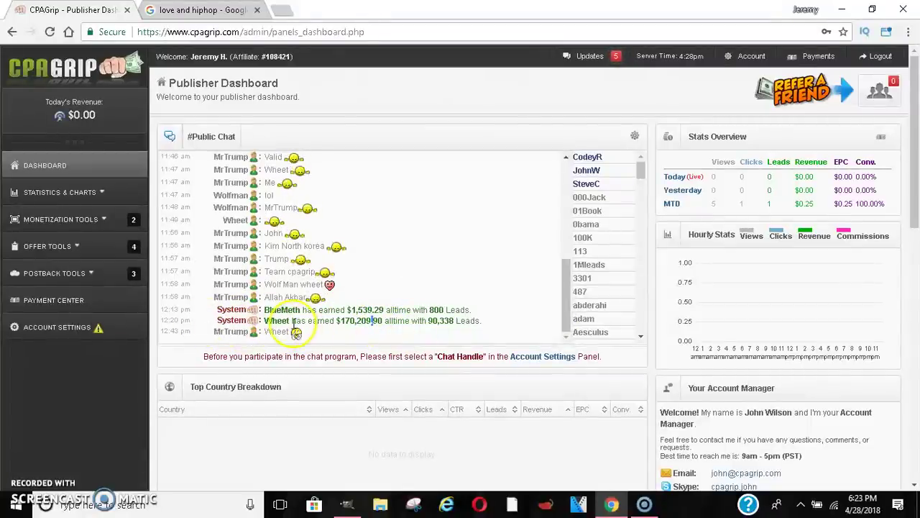
pyautogui.click(357, 329)
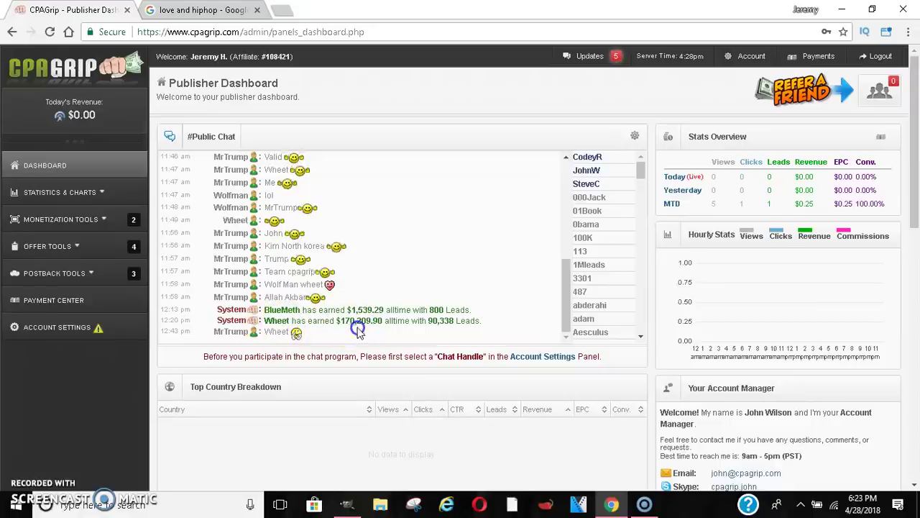
pyautogui.click(440, 332)
pyautogui.moveTo(430, 321); pyautogui.dragTo(453, 323)
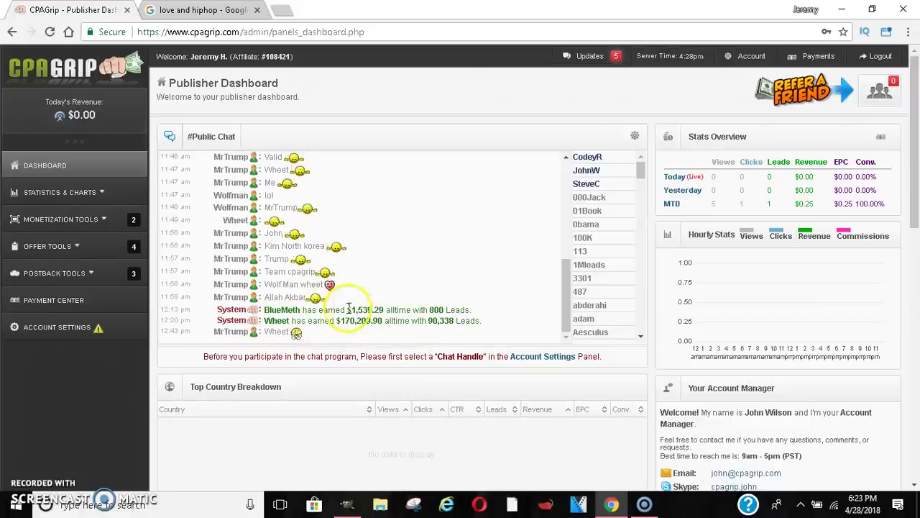
pyautogui.moveTo(348, 310); pyautogui.dragTo(379, 309)
pyautogui.click(448, 302)
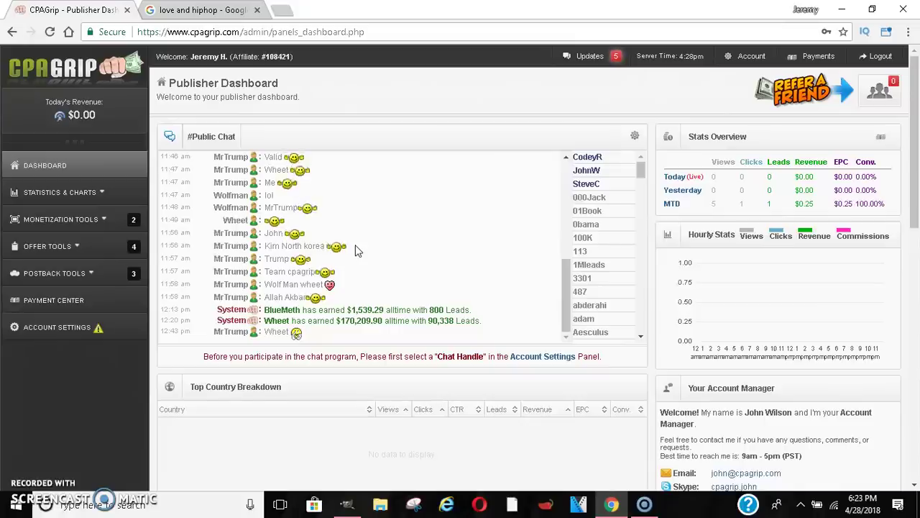
# Step: Expand Offer Tools to show My Offers and the RSS, JSON and CSV feeds
pyautogui.click(82, 129)
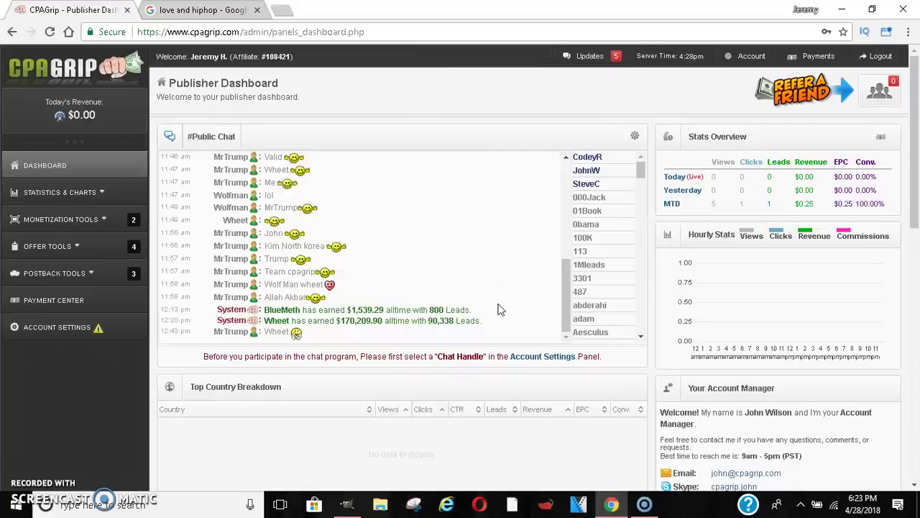
pyautogui.click(498, 296)
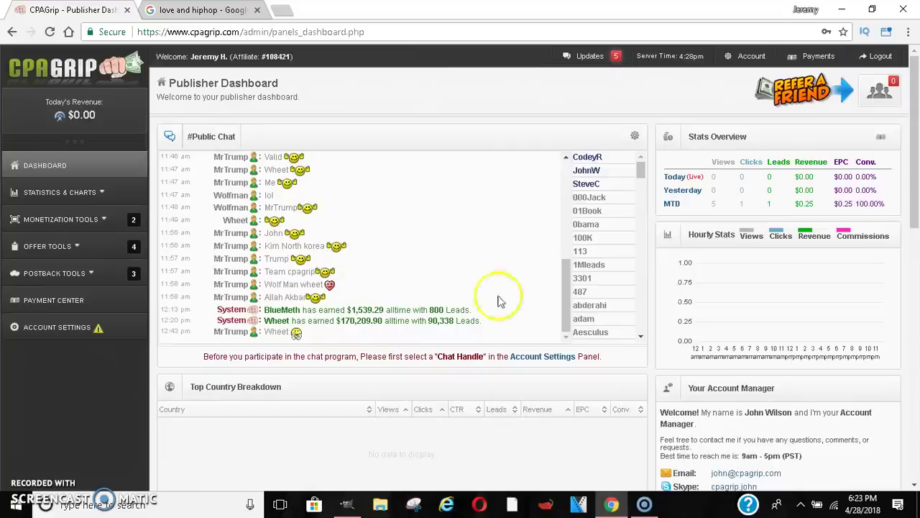
pyautogui.click(585, 252)
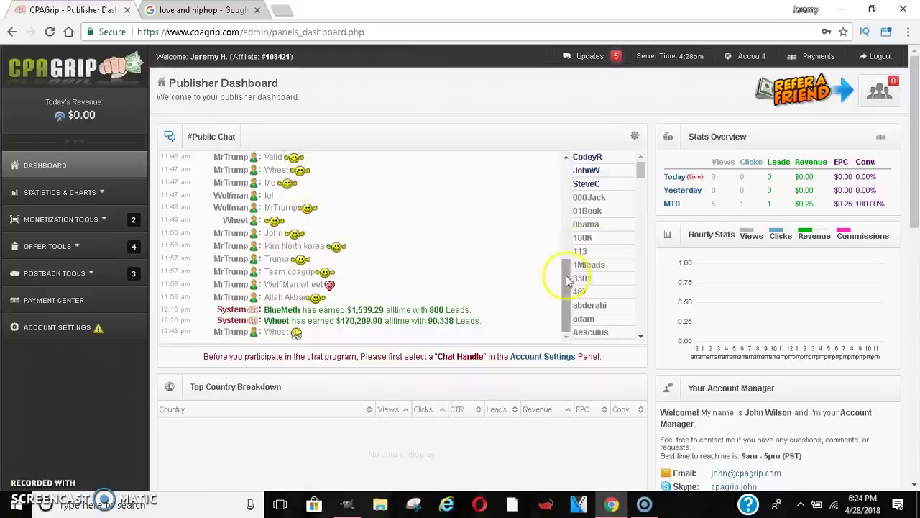
pyautogui.moveTo(566, 265); pyautogui.dragTo(575, 202)
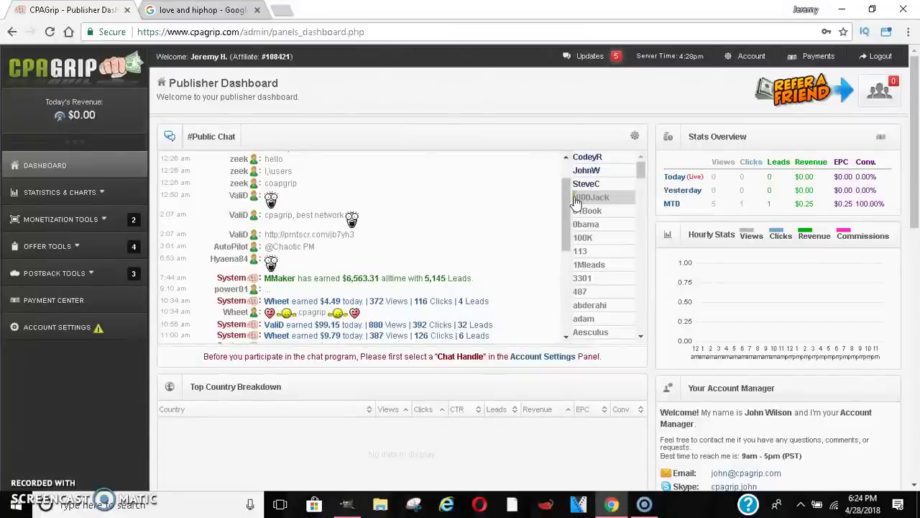
pyautogui.click(98, 170)
pyautogui.click(255, 219)
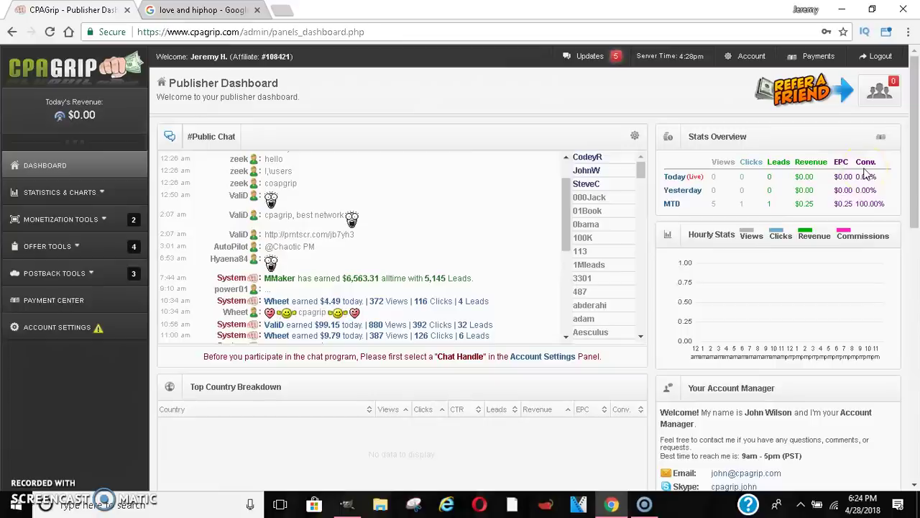
pyautogui.click(72, 285)
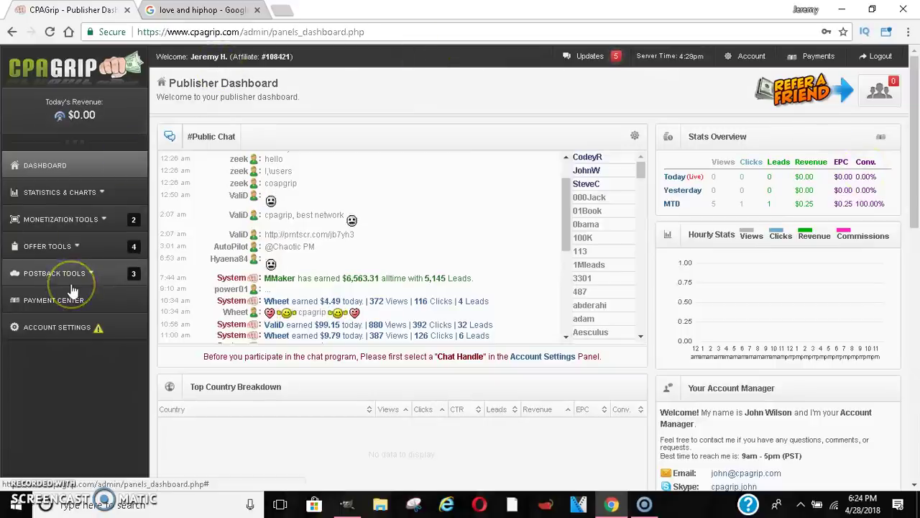
pyautogui.click(63, 302)
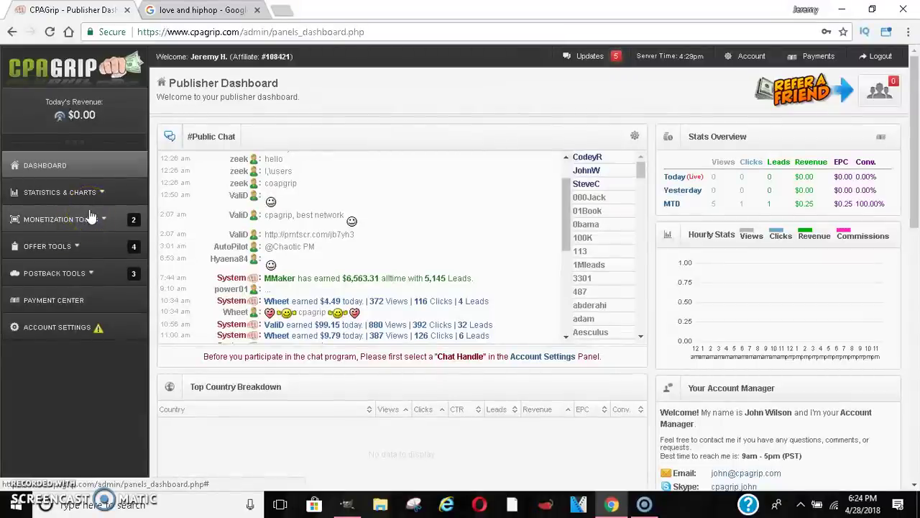
pyautogui.click(93, 247)
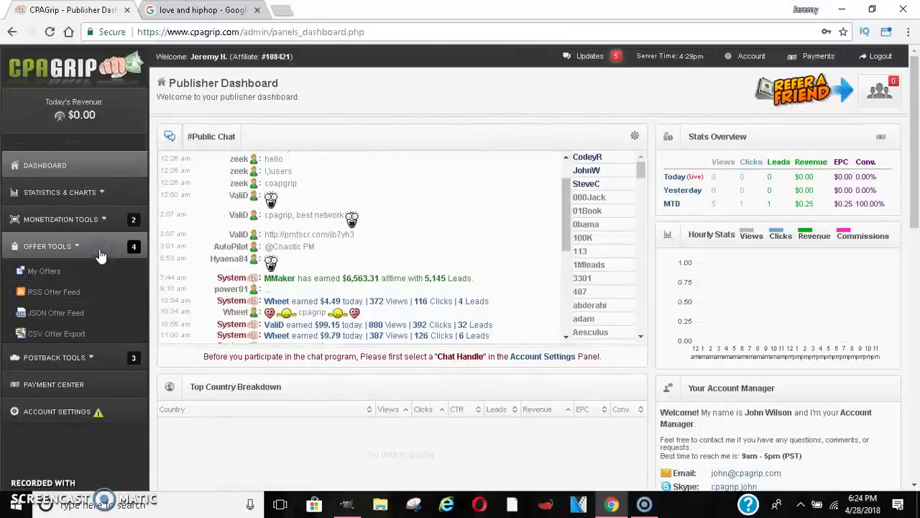
# Step: Open My Offers and select the $1.73 Galaxy S9 offer's payout
pyautogui.click(47, 271)
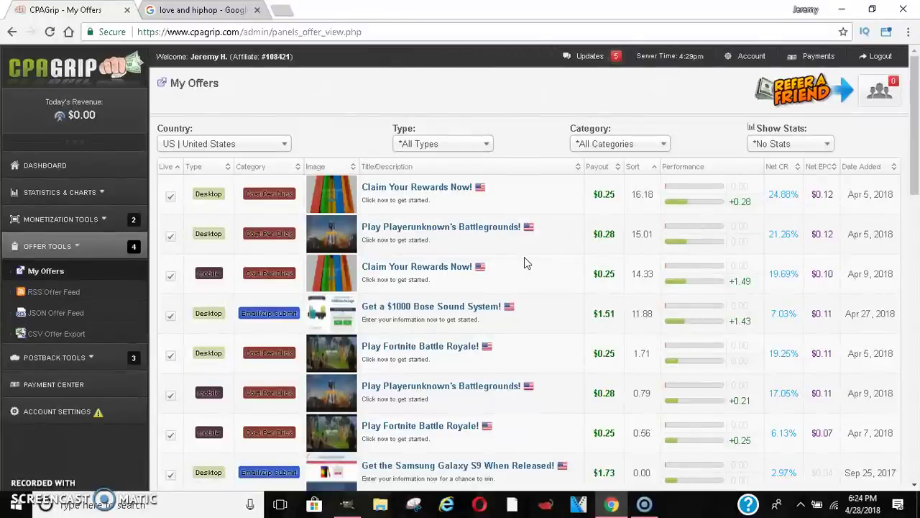
pyautogui.moveTo(915, 133); pyautogui.dragTo(916, 177)
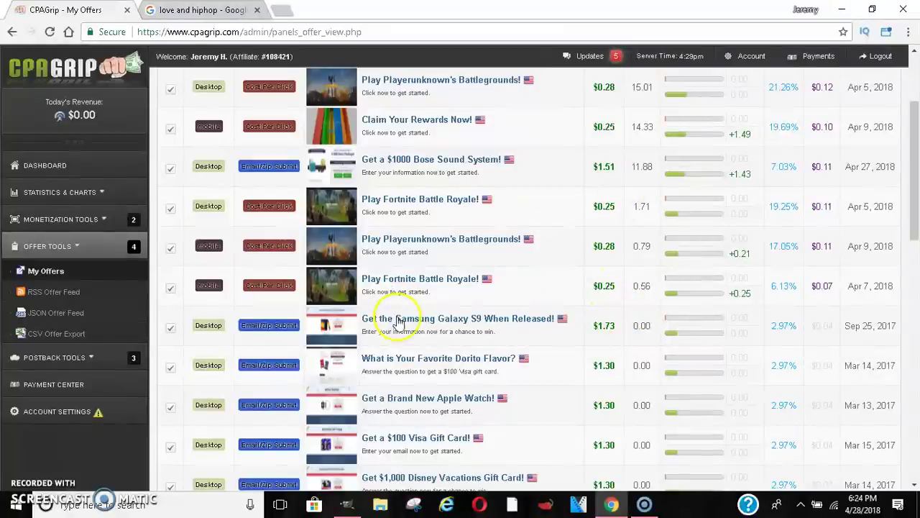
pyautogui.click(595, 327)
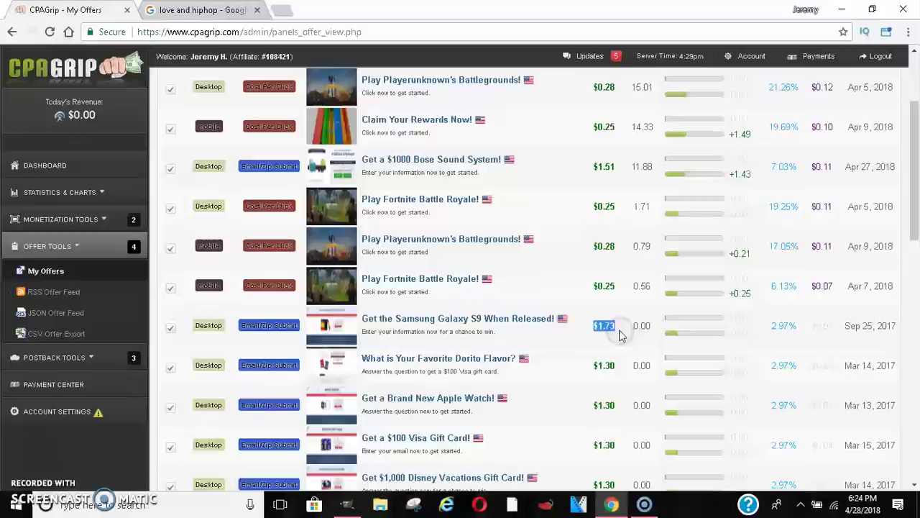
pyautogui.moveTo(916, 189); pyautogui.dragTo(917, 138)
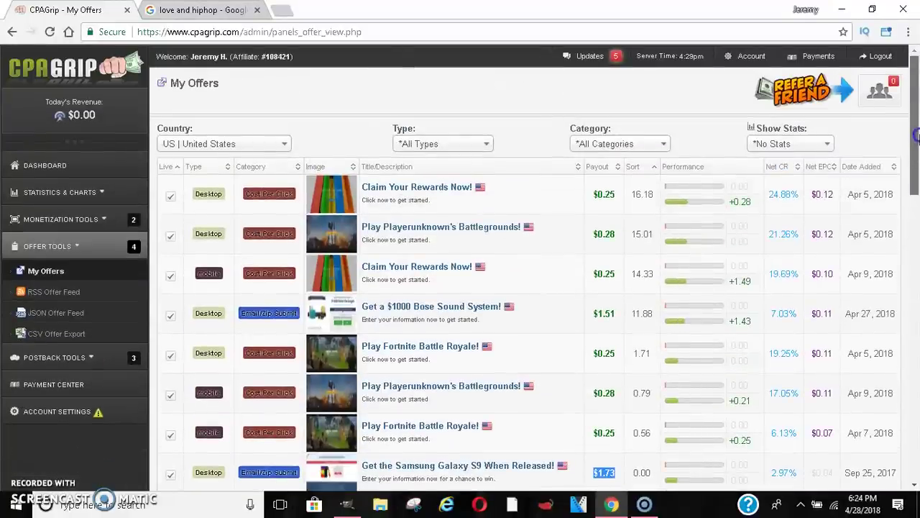
# Step: Sort the offer list by payout, highest first, and look through it
pyautogui.click(618, 167)
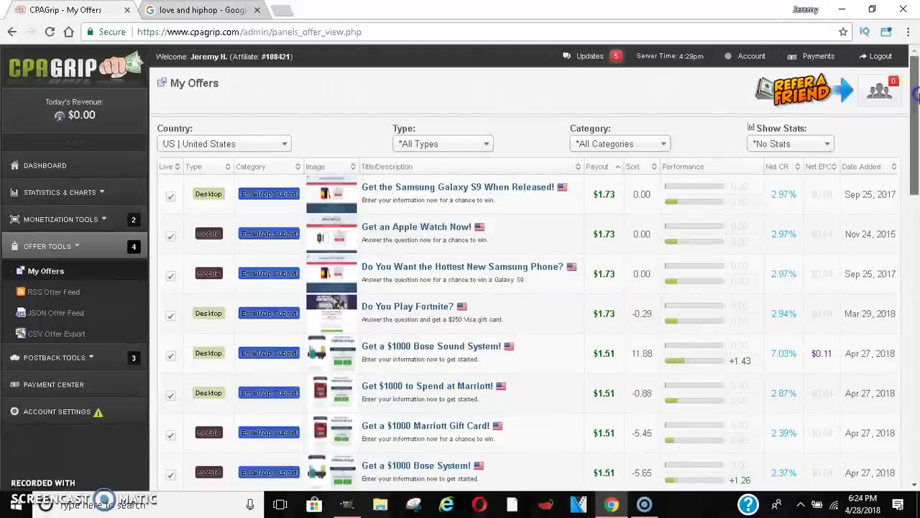
pyautogui.scroll(-2, 604, 269)
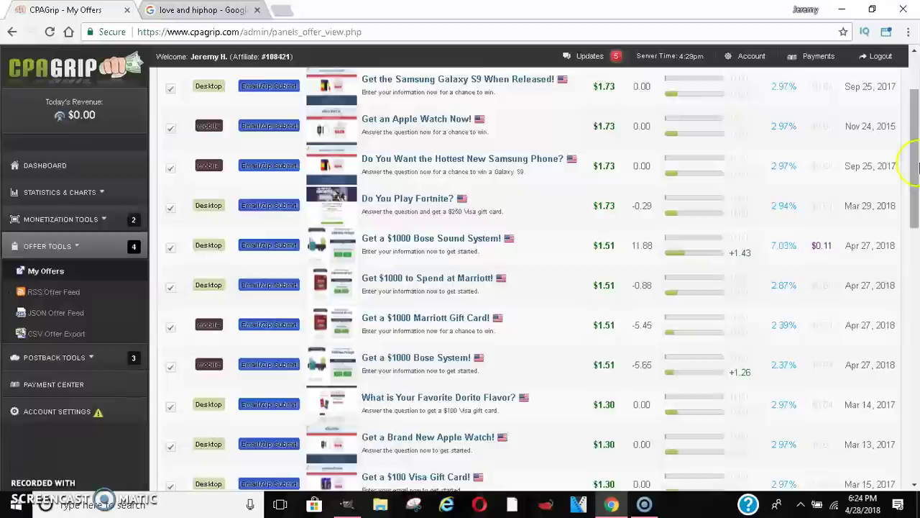
pyautogui.scroll(2, 908, 165)
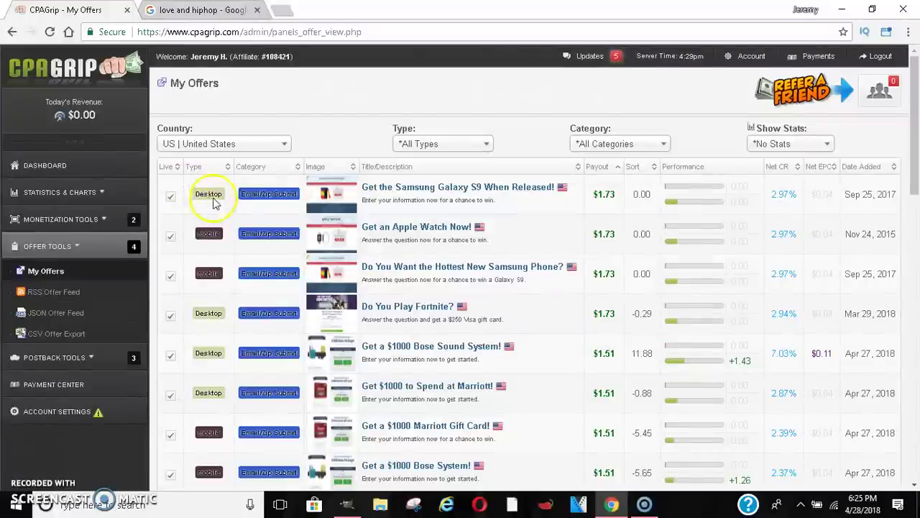
pyautogui.click(215, 202)
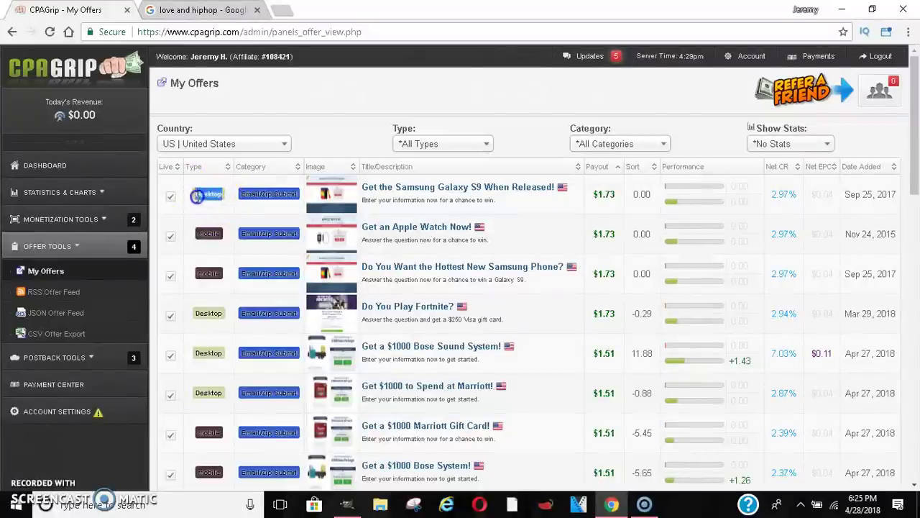
pyautogui.click(208, 234)
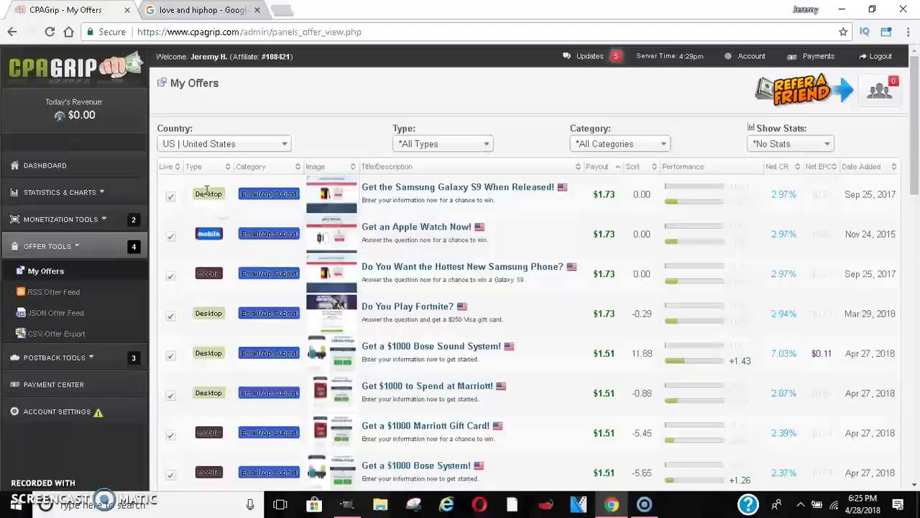
# Step: Open the Samsung Galaxy S9 offer details and copy its tracking link
pyautogui.click(492, 190)
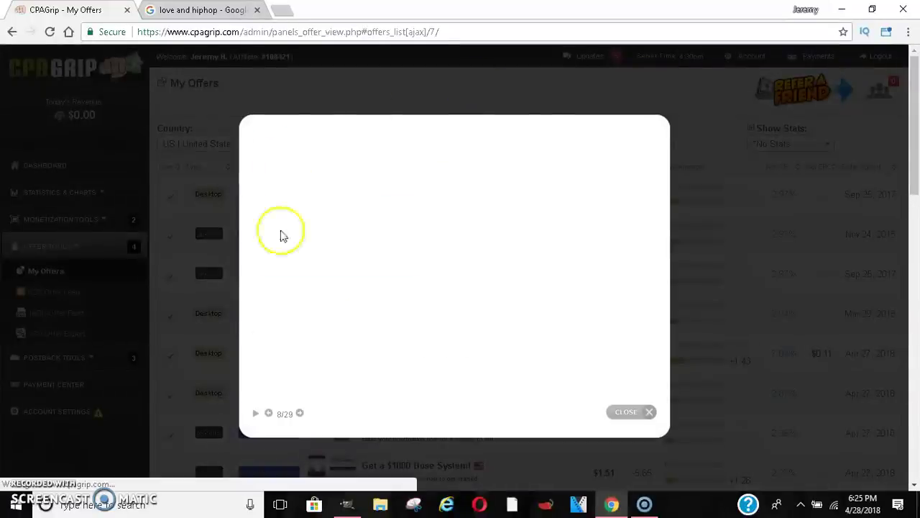
pyautogui.click(451, 261)
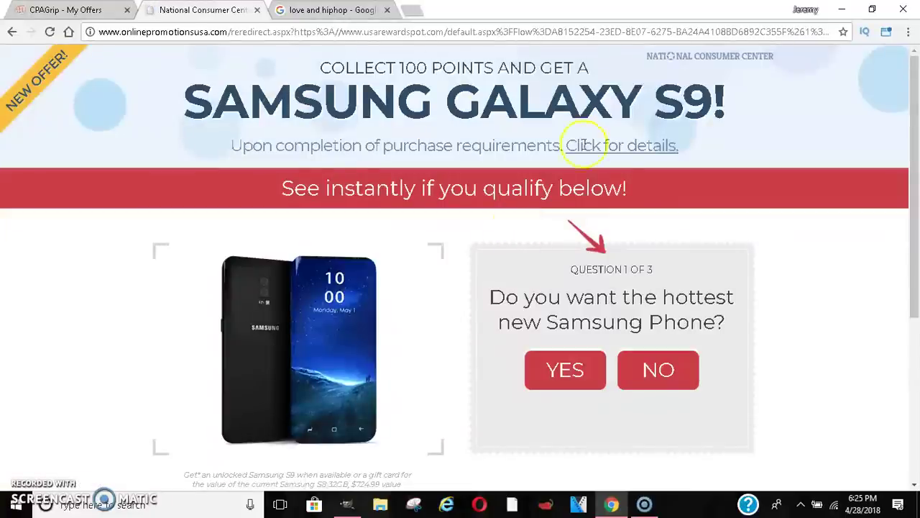
pyautogui.click(72, 10)
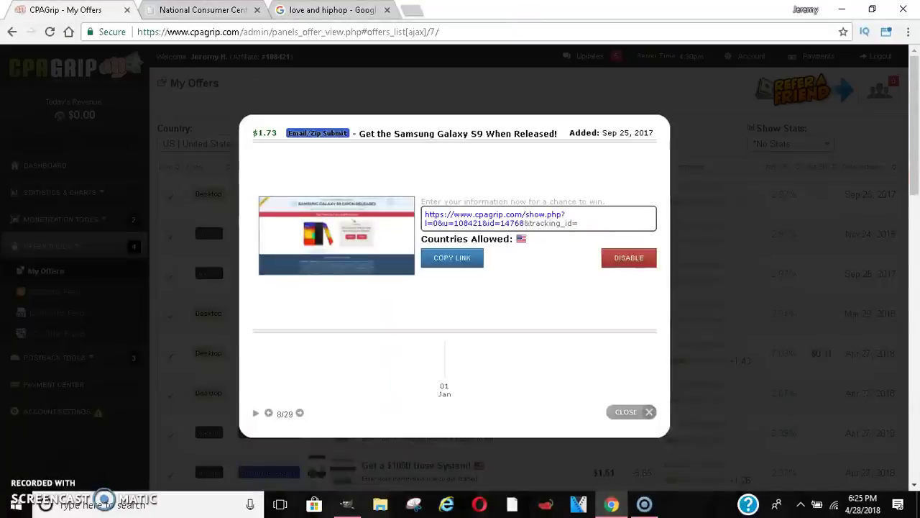
pyautogui.moveTo(365, 134); pyautogui.dragTo(479, 138)
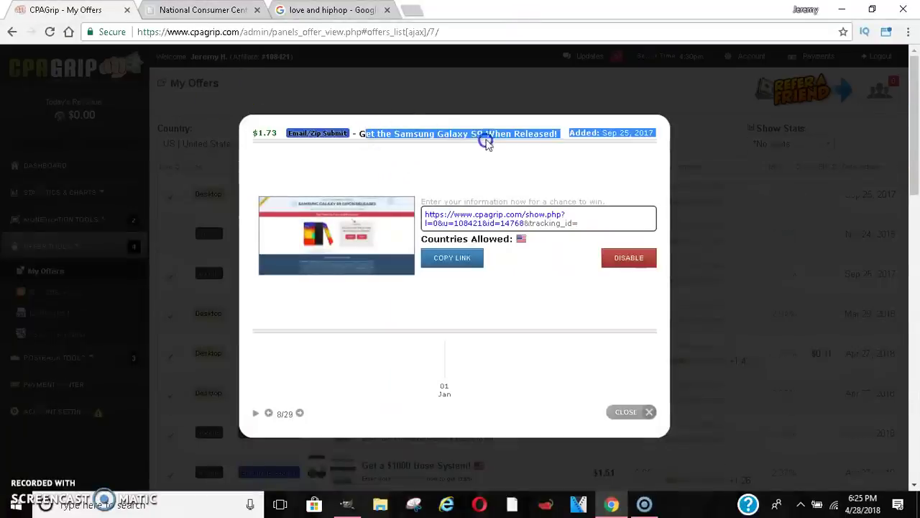
# Step: On the Galaxy S9 reward page, answer the age and final quiz questions and select the email field
pyautogui.hotkey('ctrl', 'Tab')
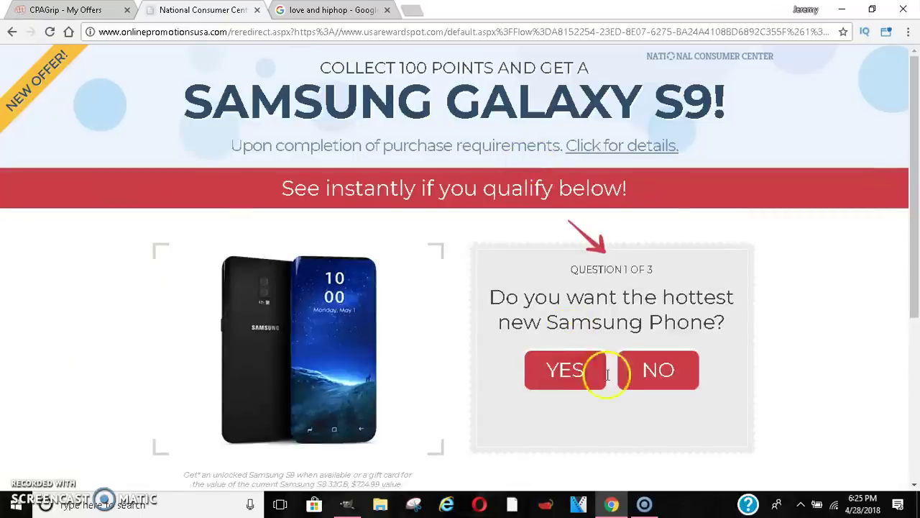
pyautogui.scroll(-2, 544, 250)
pyautogui.click(545, 248)
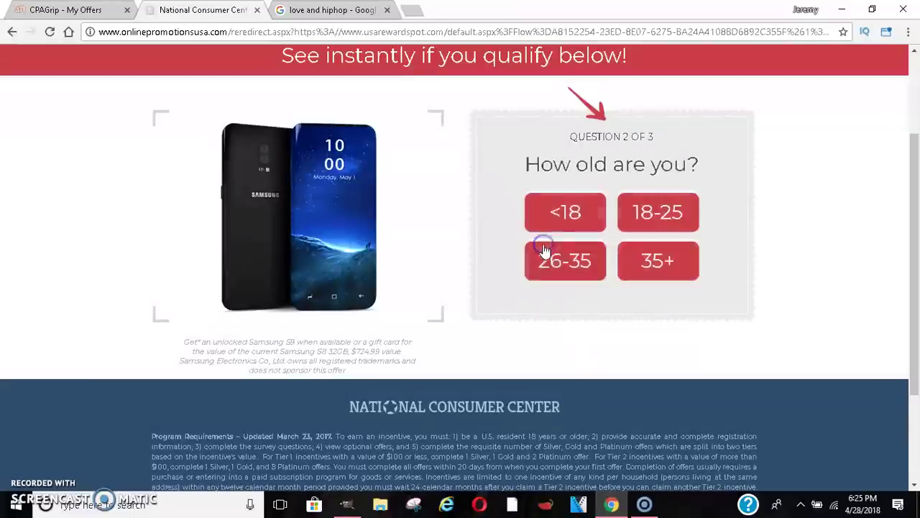
pyautogui.click(624, 215)
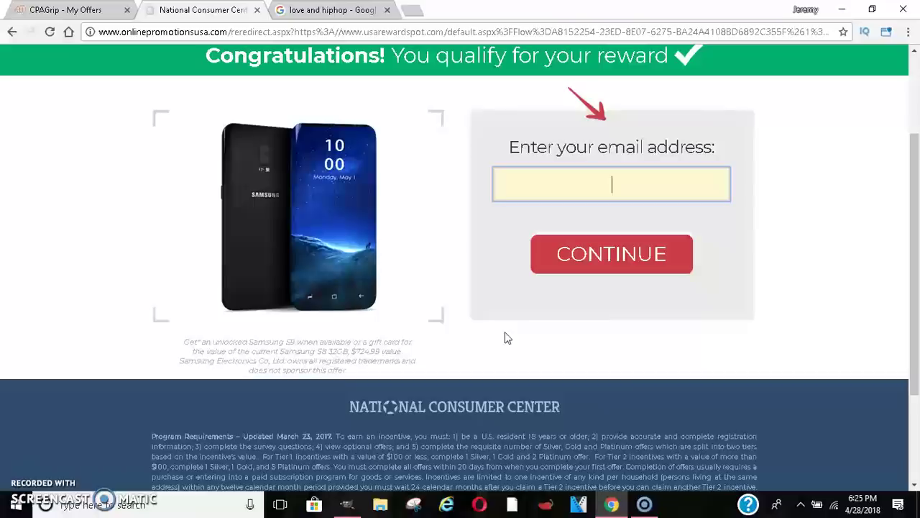
pyautogui.click(638, 172)
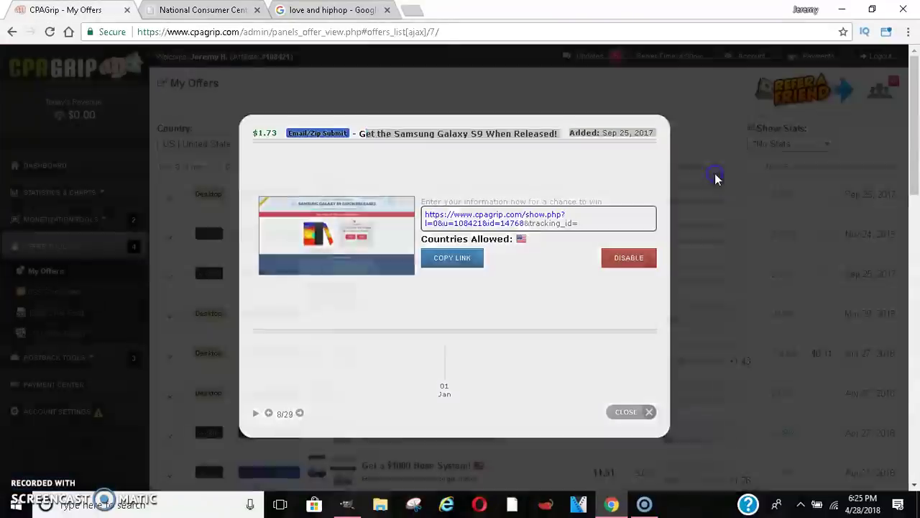
# Step: Close the Galaxy S9 offer details and scroll down to the $1.51 and $1.30 offers
pyautogui.click(716, 178)
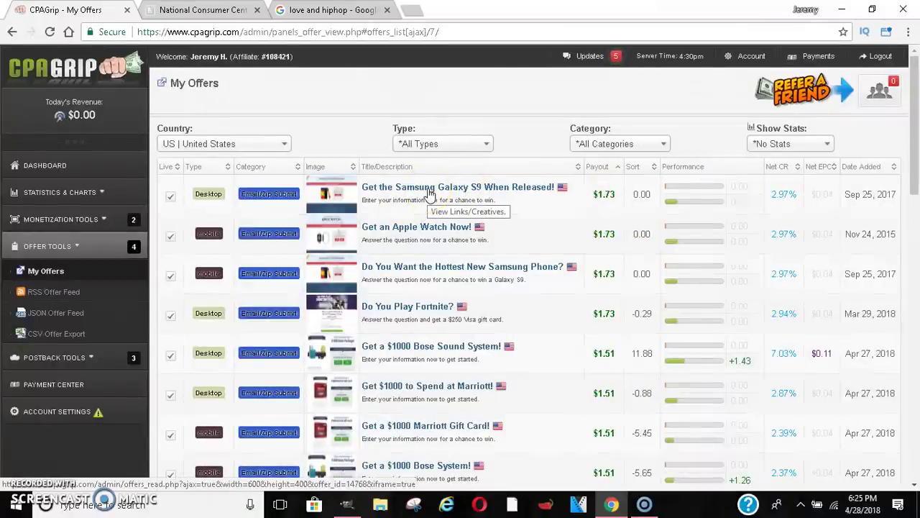
pyautogui.click(429, 190)
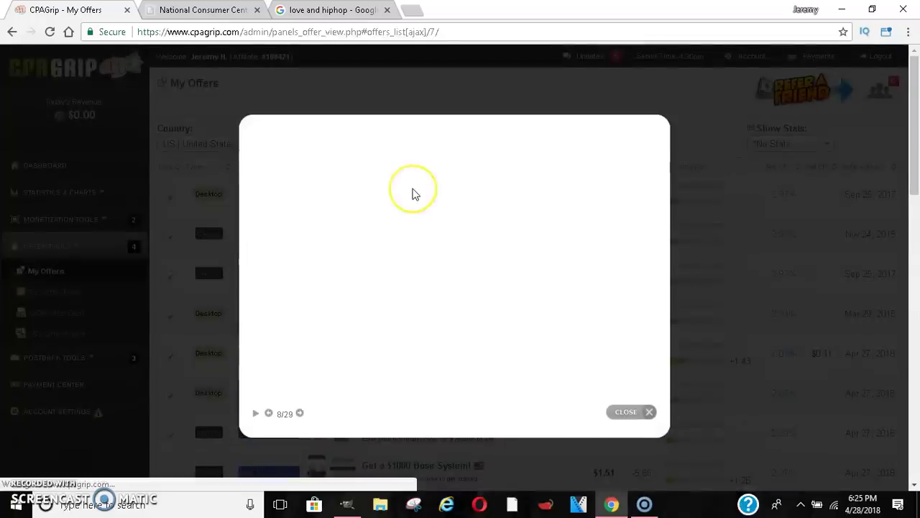
pyautogui.click(374, 212)
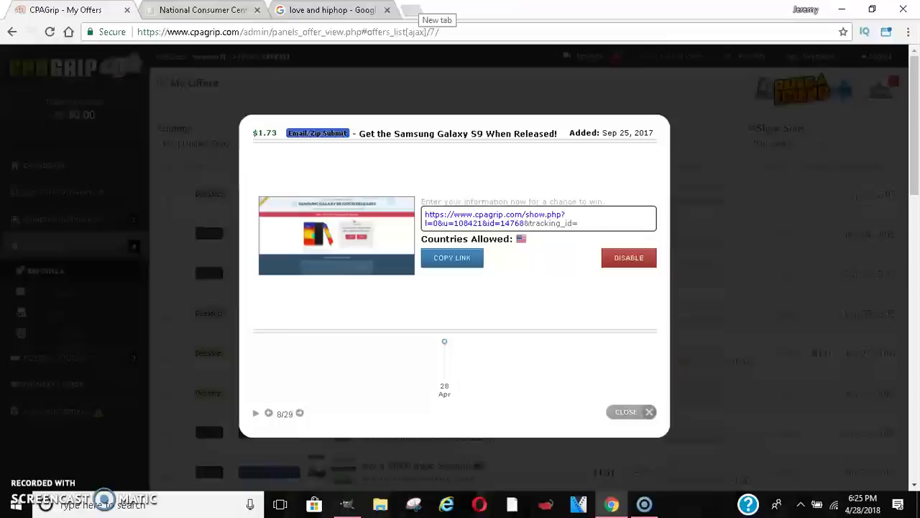
pyautogui.click(469, 51)
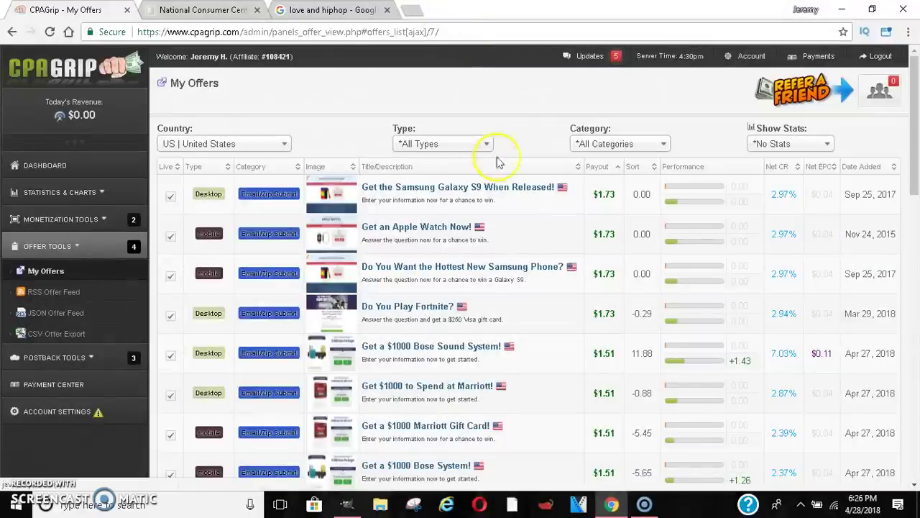
pyautogui.moveTo(916, 113); pyautogui.dragTo(915, 183)
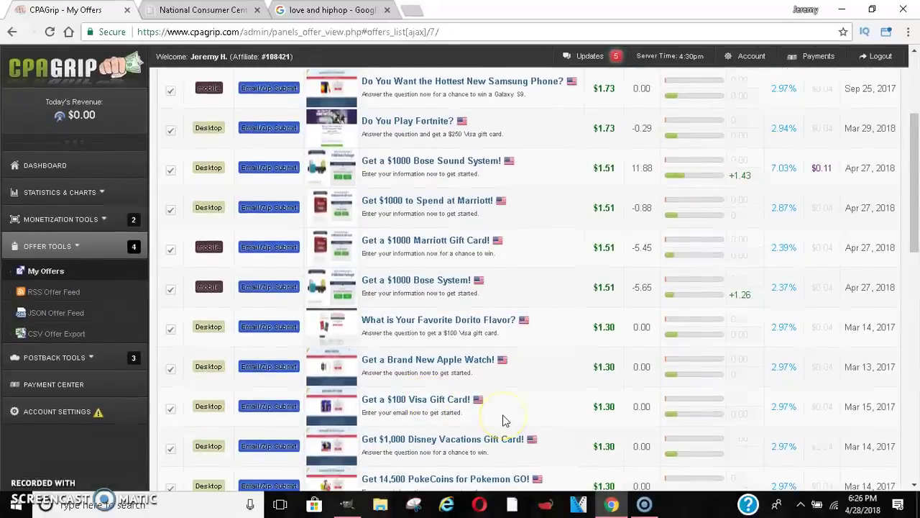
# Step: Go to facebook.com in a new tab
pyautogui.click(414, 10)
pyautogui.write('f')
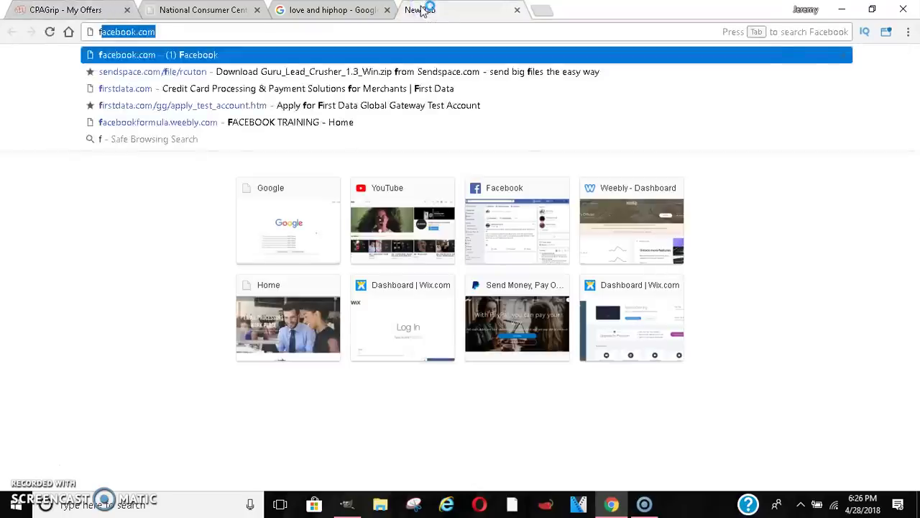
pyautogui.press('Return')
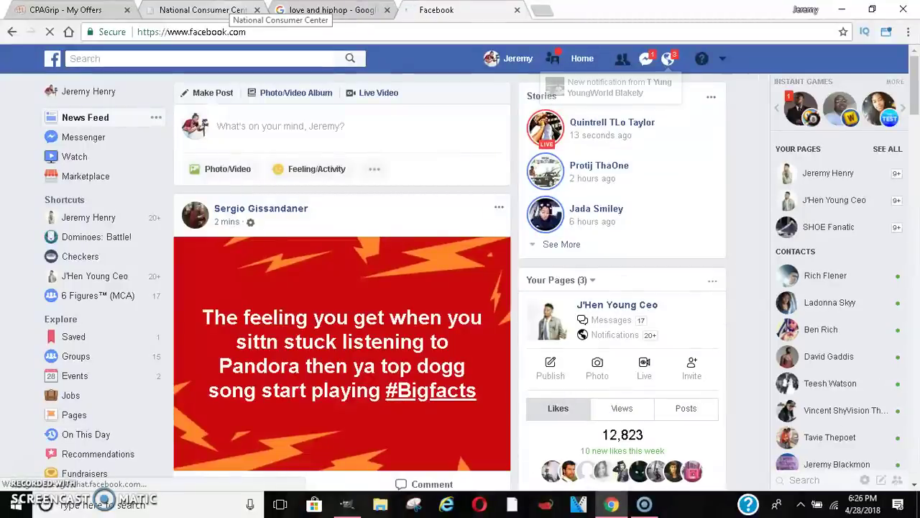
pyautogui.moveTo(65, 200)
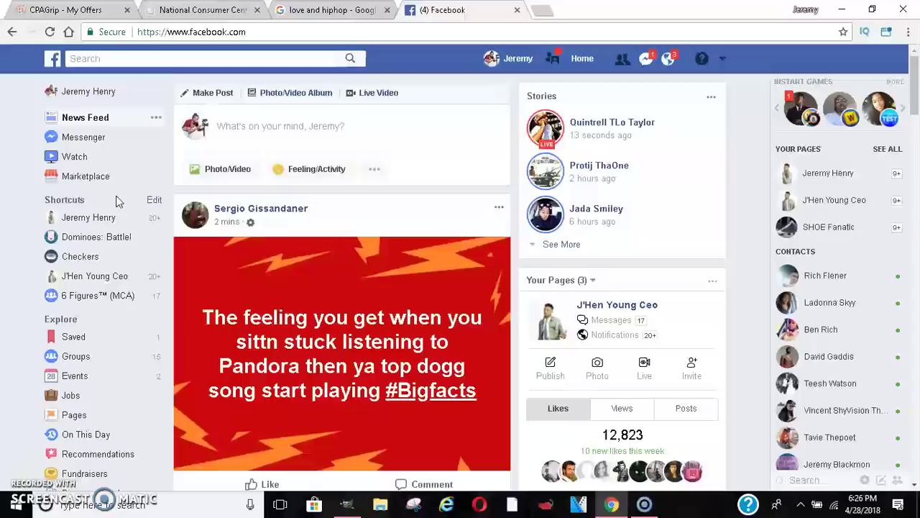
pyautogui.click(101, 217)
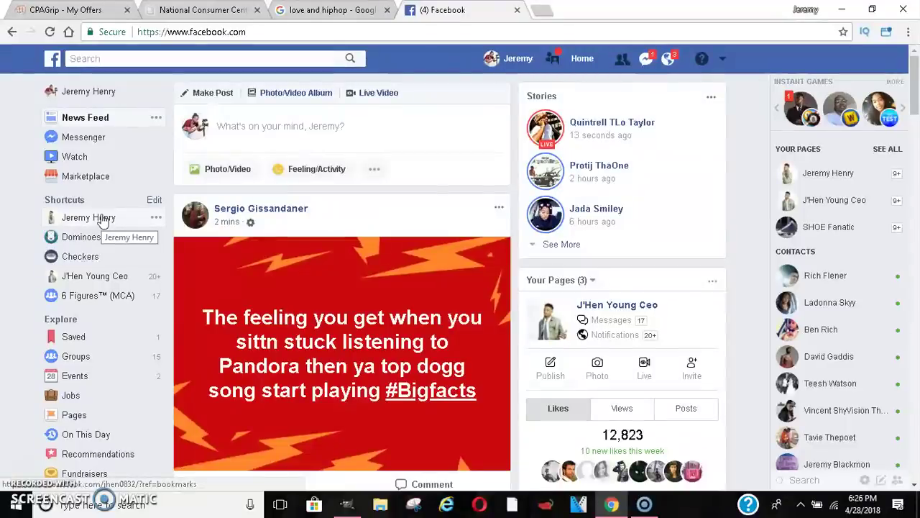
# Step: Search Facebook for 'facebook famous worldwide' using the suggestion for 'face'
pyautogui.click(160, 63)
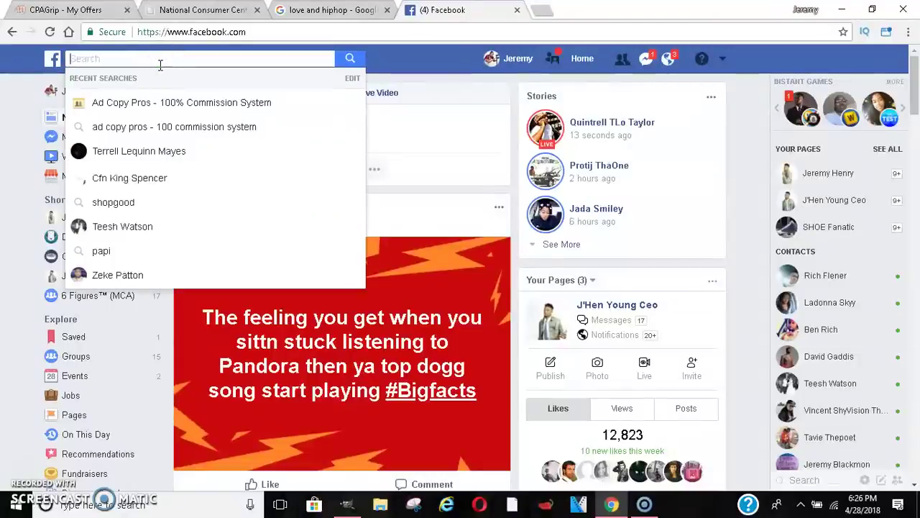
pyautogui.write('face')
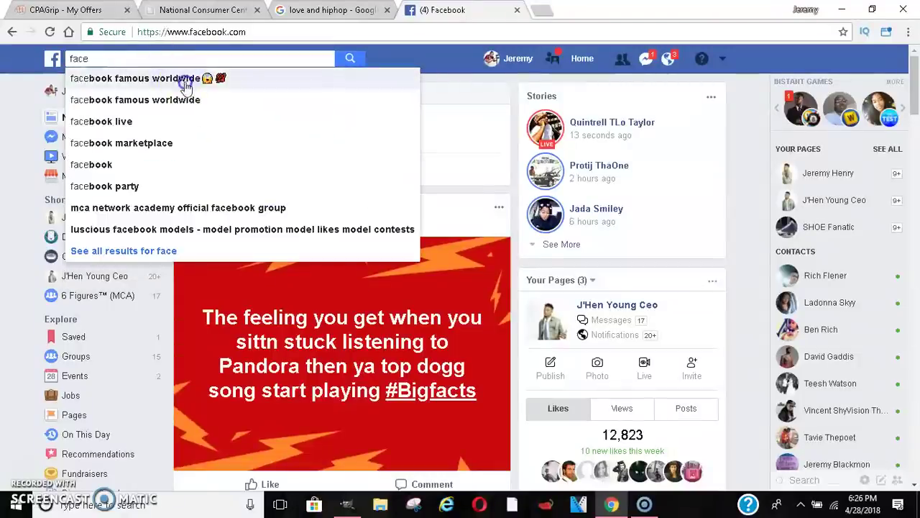
pyautogui.click(185, 78)
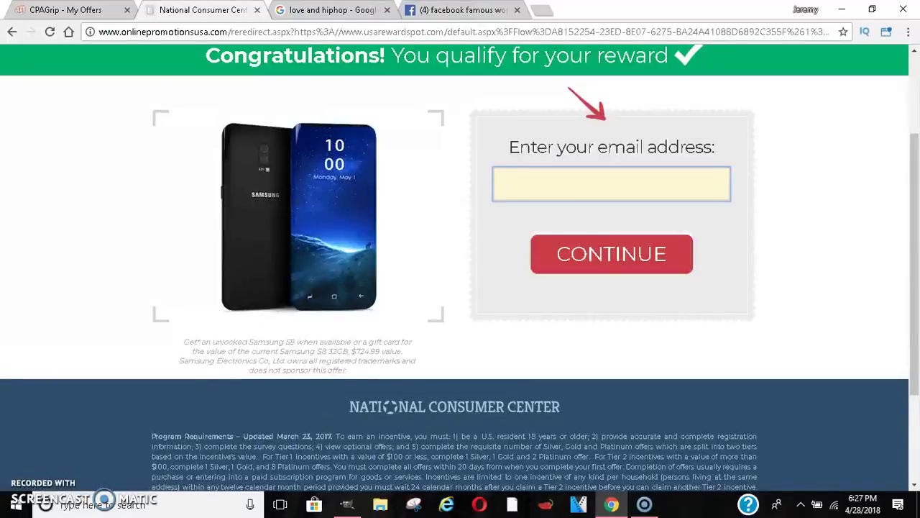
# Step: Open the $1.51 Bose Sound System offer details and copy its tracking link
pyautogui.hotkey('ctrl', '1')
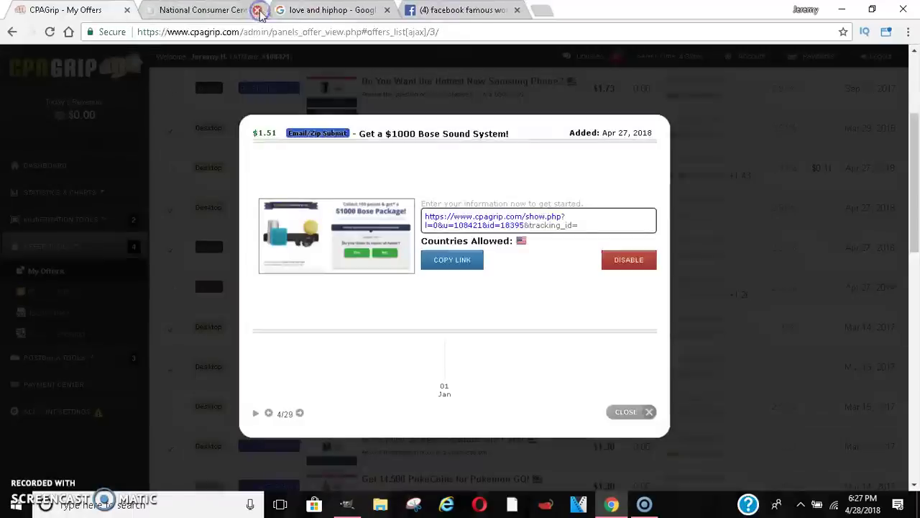
pyautogui.click(257, 10)
pyautogui.click(460, 263)
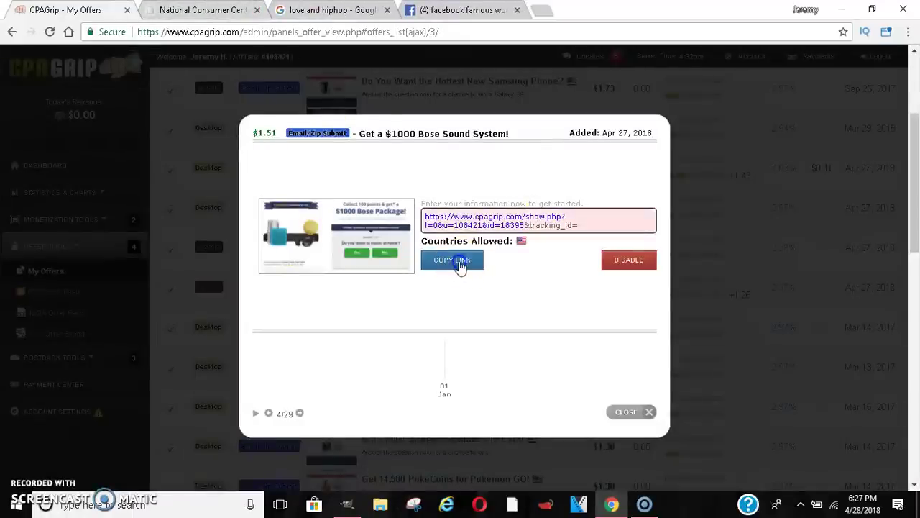
# Step: Start a new bitlink on app.bitly.com with the copied offer URL pasted in
pyautogui.click(540, 9)
pyautogui.write('bit')
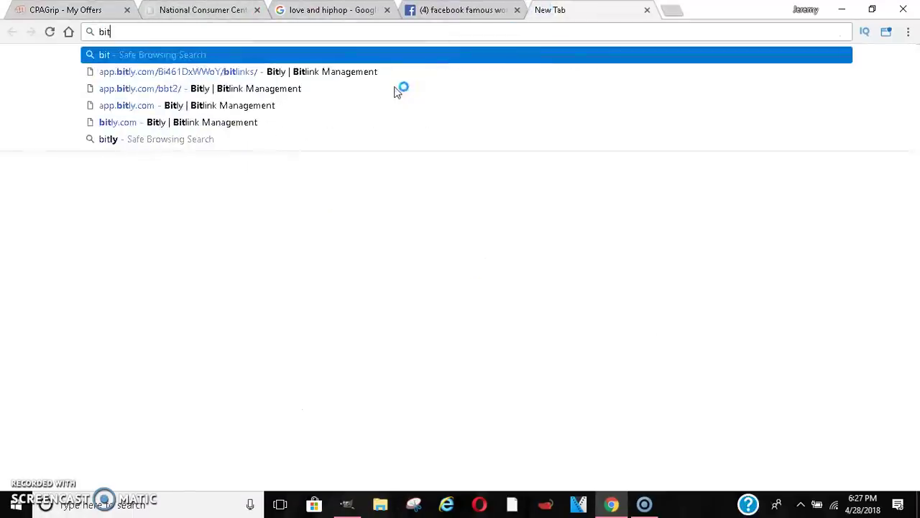
pyautogui.click(321, 75)
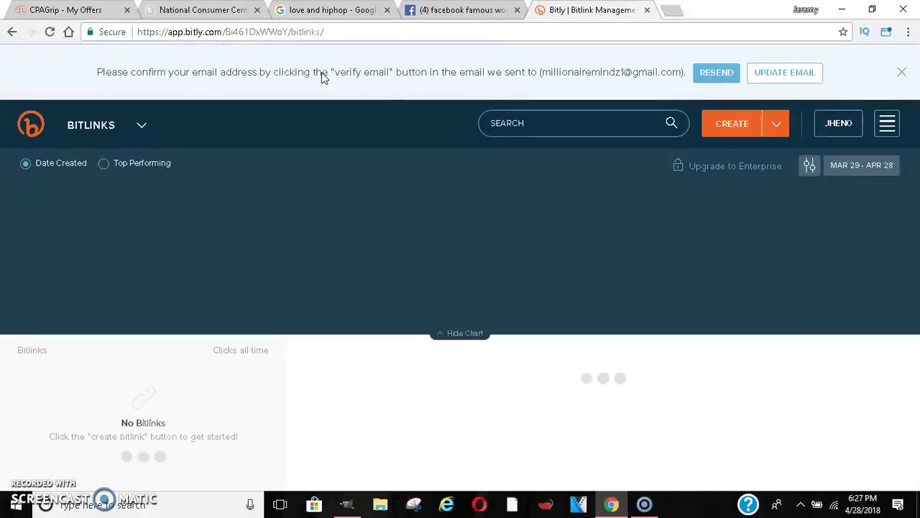
pyautogui.click(719, 116)
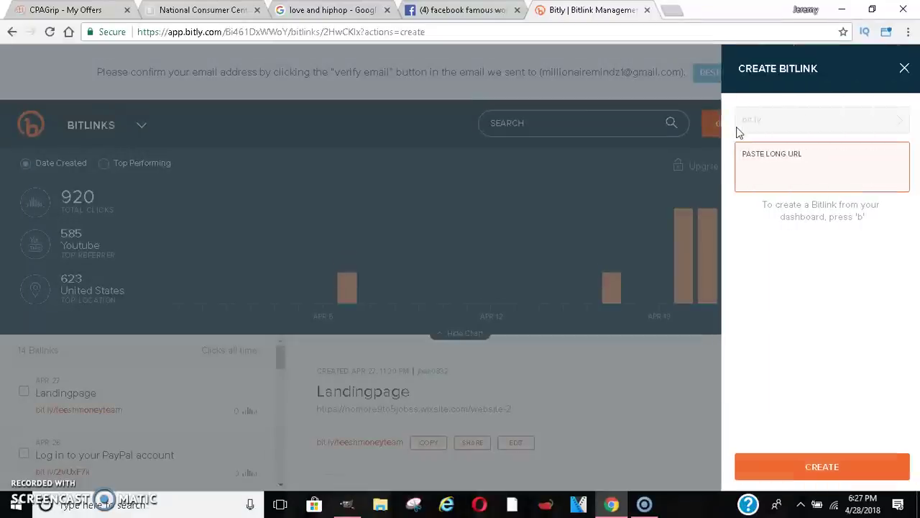
pyautogui.click(791, 164)
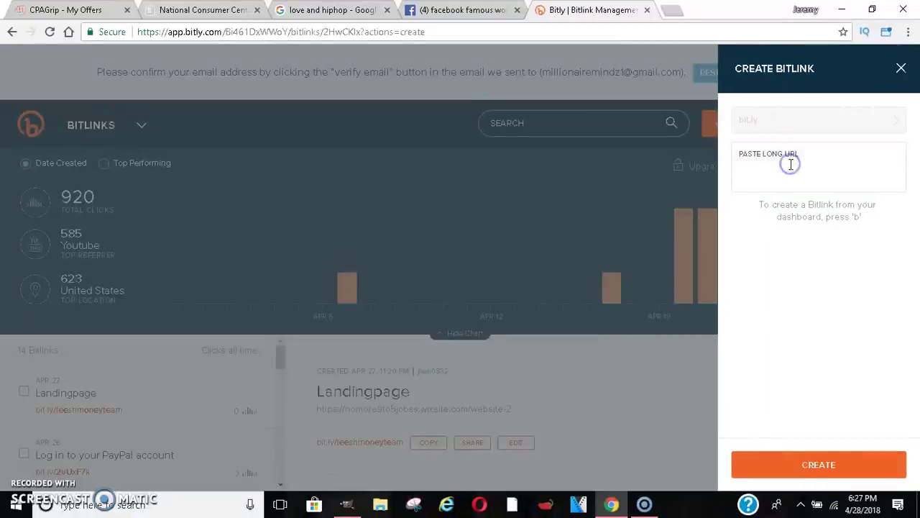
pyautogui.click(788, 168)
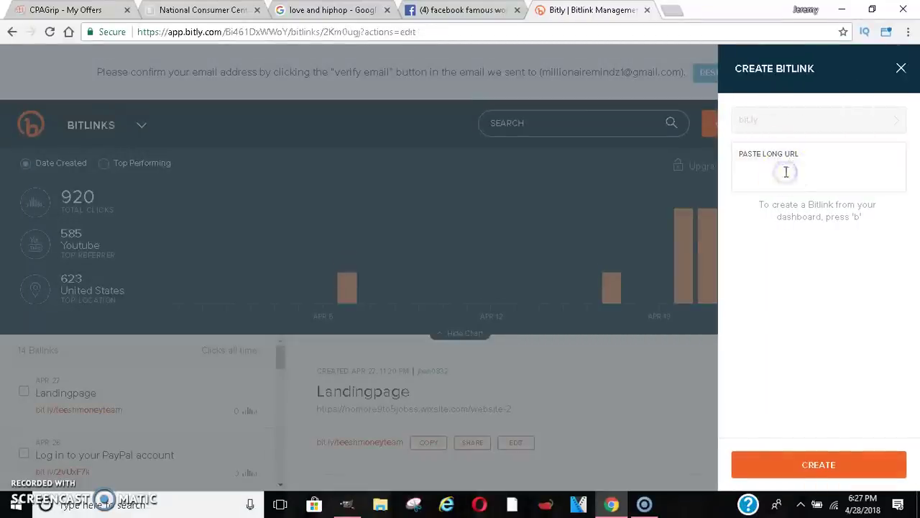
pyautogui.hotkey('ctrl', 'v')
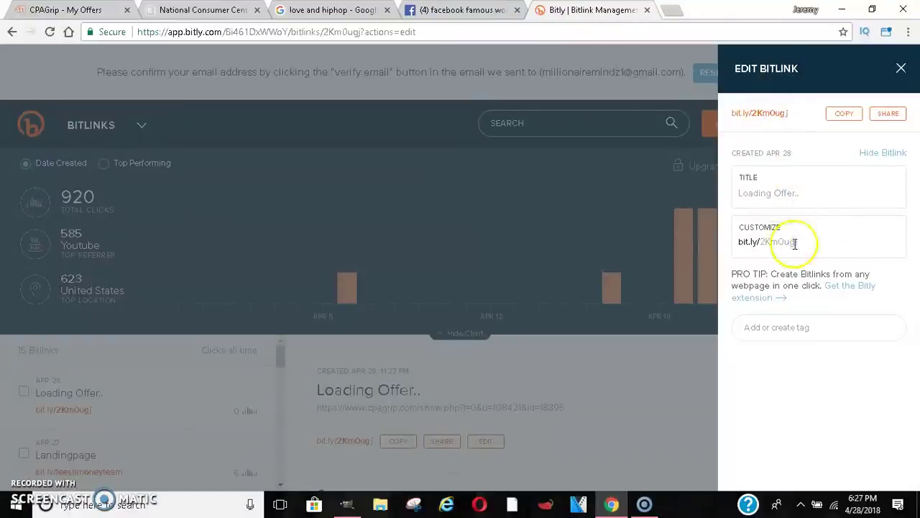
# Step: Try the custom ending '$100giftcardsfree' and save, keeping bit.ly/2Km0ugj
pyautogui.click(764, 245)
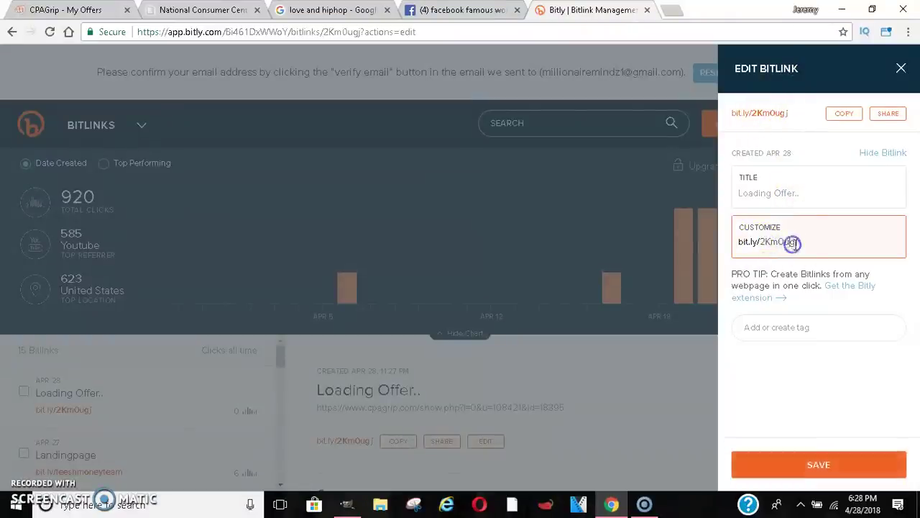
pyautogui.press('BackSpace')
pyautogui.press('BackSpace')
pyautogui.press('BackSpace')
pyautogui.write('$100gif')
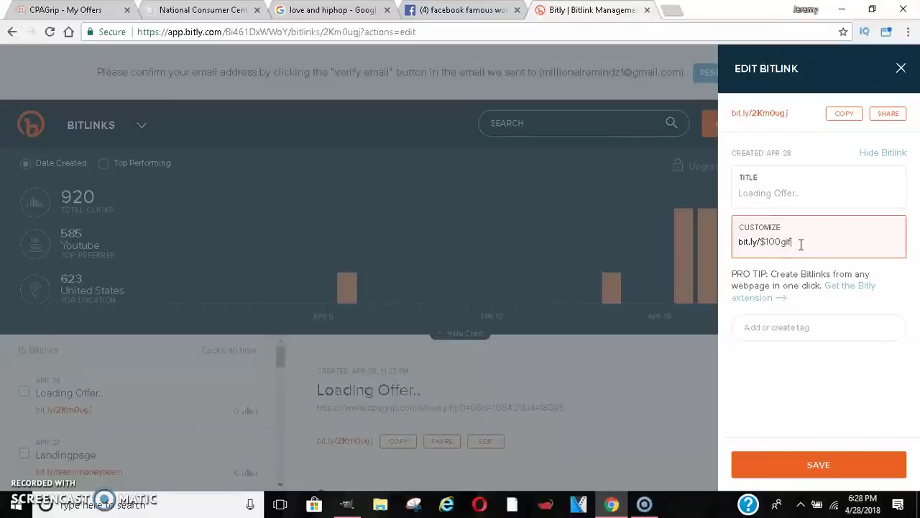
pyautogui.write('tcardsfree')
pyautogui.click(904, 276)
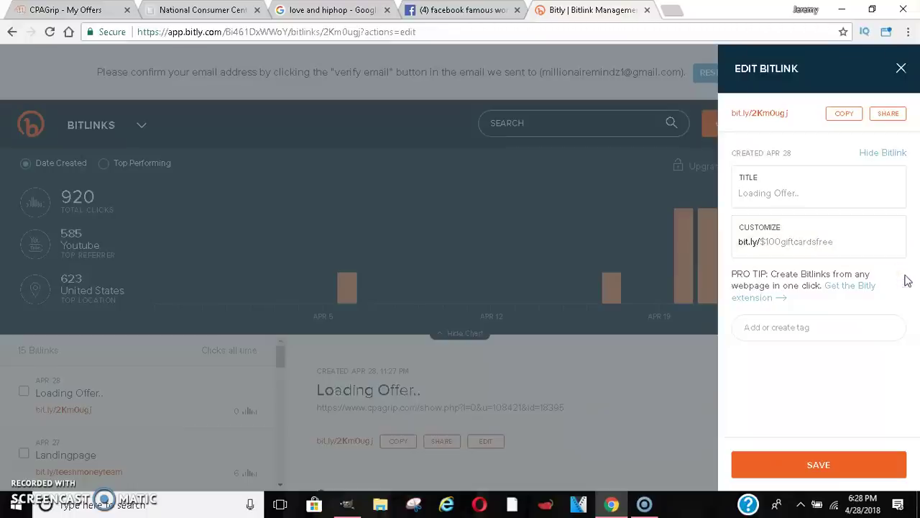
pyautogui.click(818, 462)
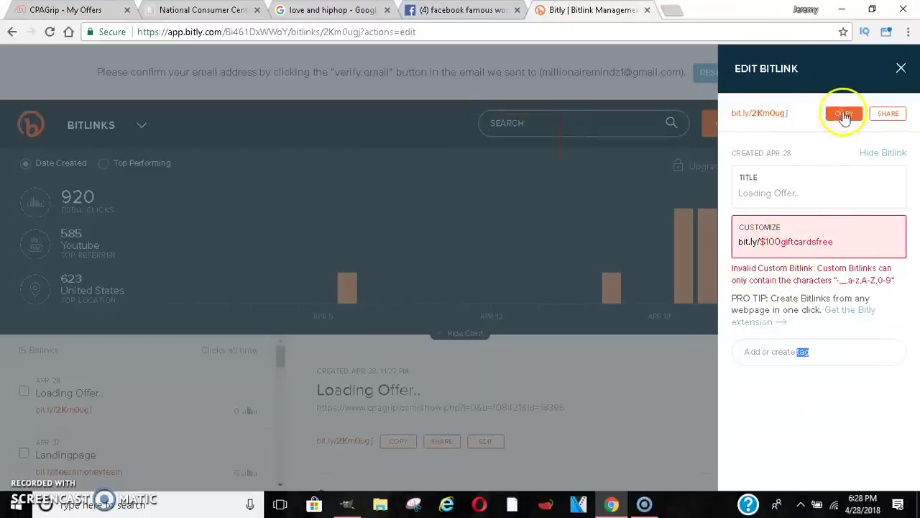
pyautogui.hotkey('ctrl', 'shift', 'Tab')
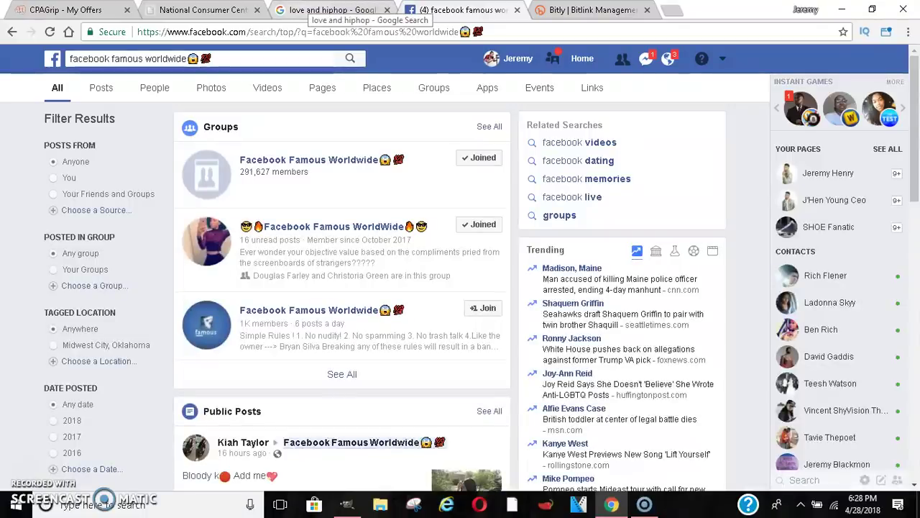
# Step: Close the Bose offer details and open Content Lockers under Monetization Tools
pyautogui.click(203, 10)
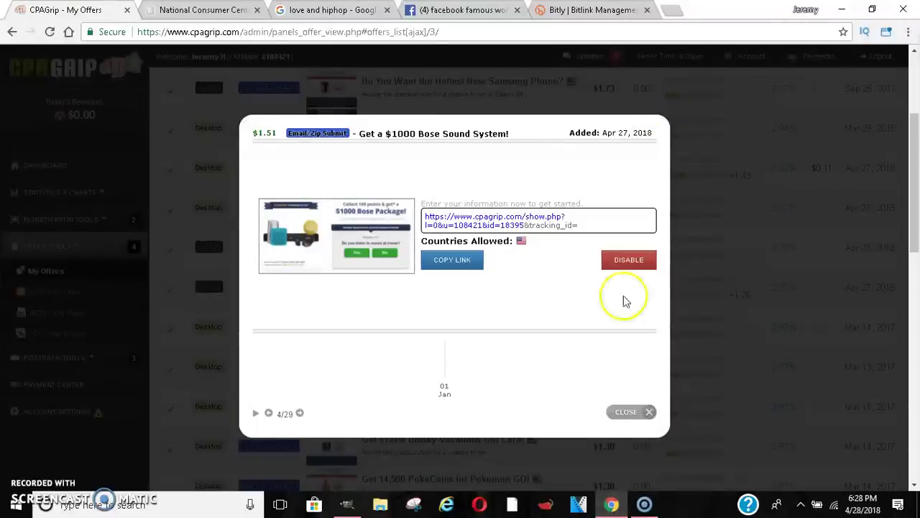
pyautogui.click(627, 412)
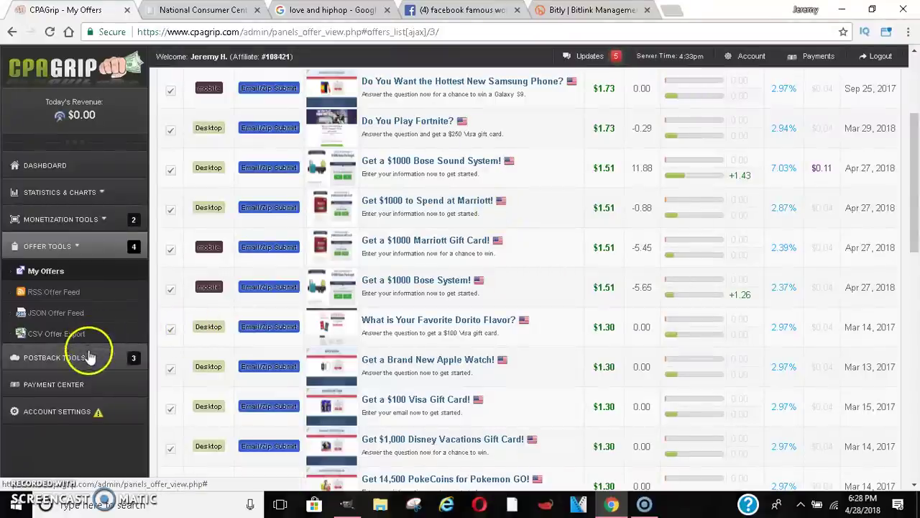
pyautogui.click(93, 246)
pyautogui.click(95, 274)
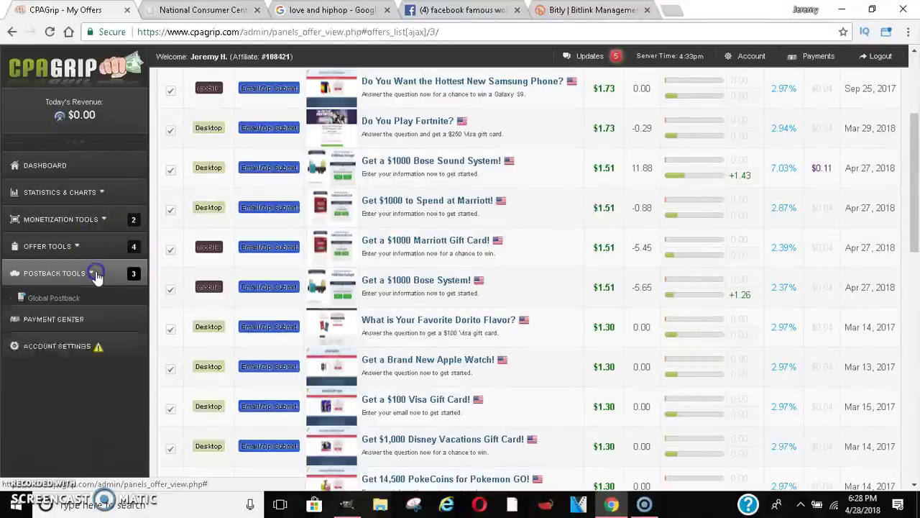
pyautogui.click(100, 221)
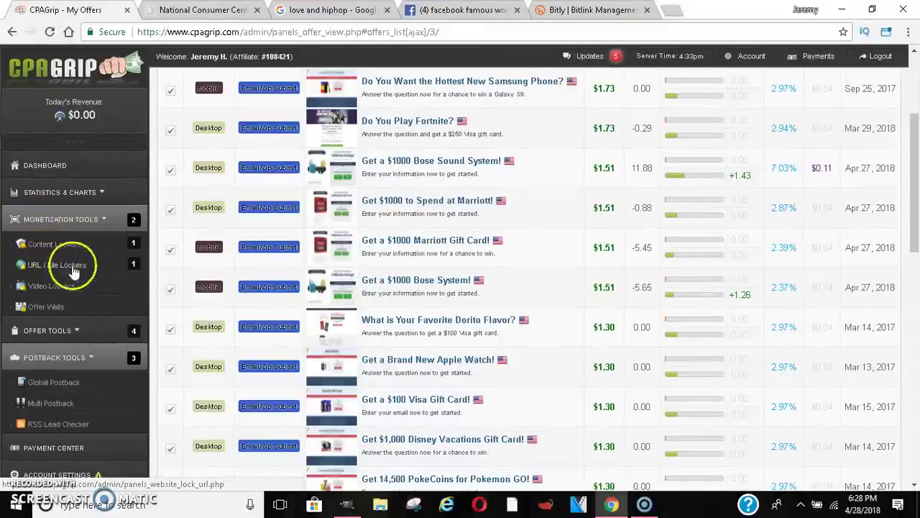
pyautogui.click(61, 245)
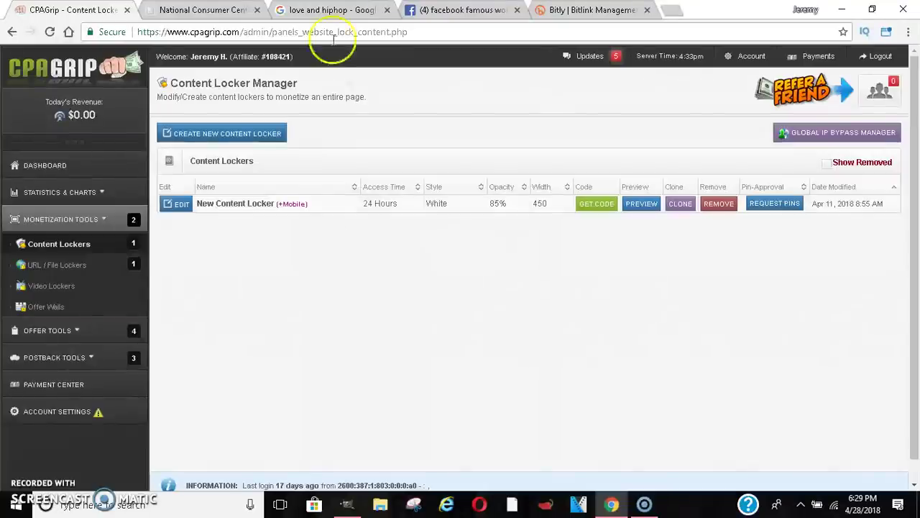
# Step: Scroll the 'love and hiphop' Google Images results and click an image
pyautogui.click(327, 10)
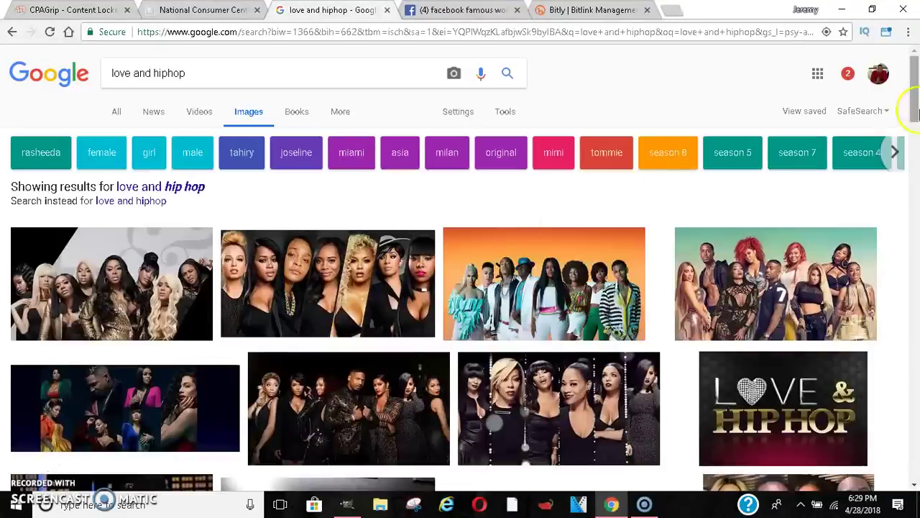
pyautogui.moveTo(915, 108); pyautogui.dragTo(916, 137)
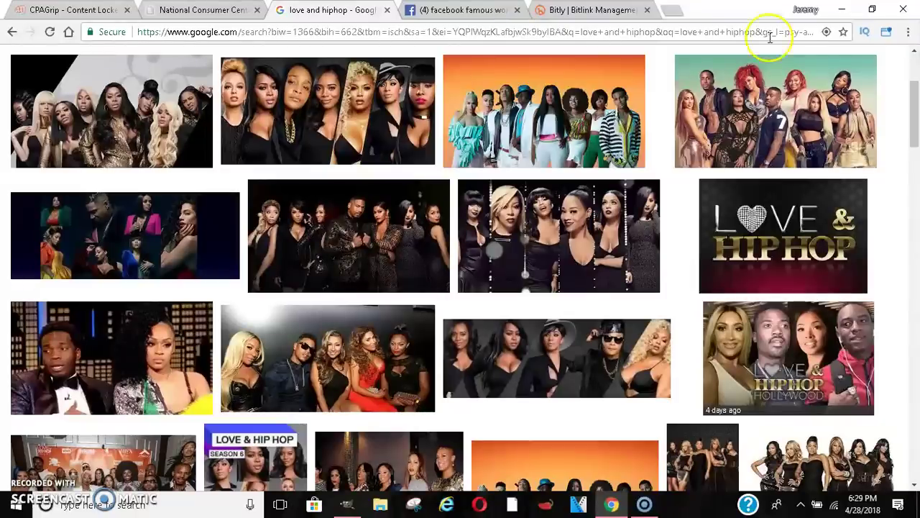
pyautogui.moveTo(559, 409)
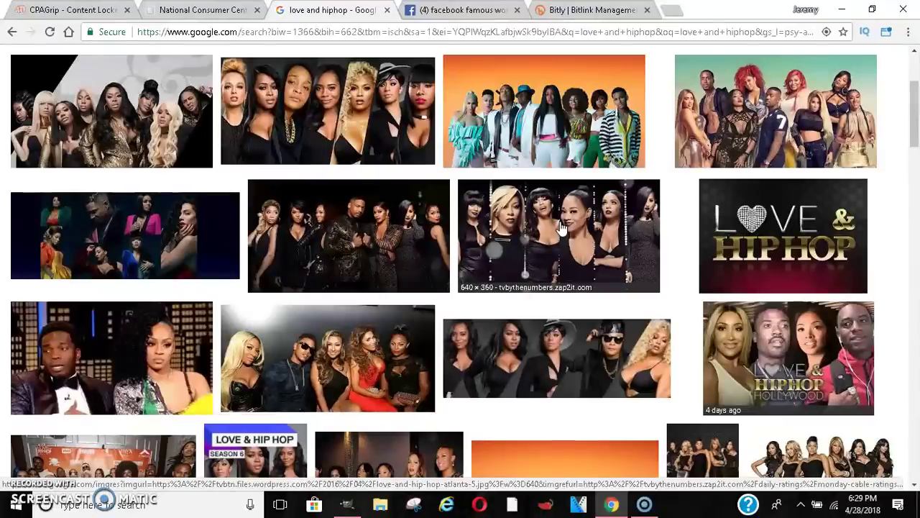
pyautogui.click(510, 229)
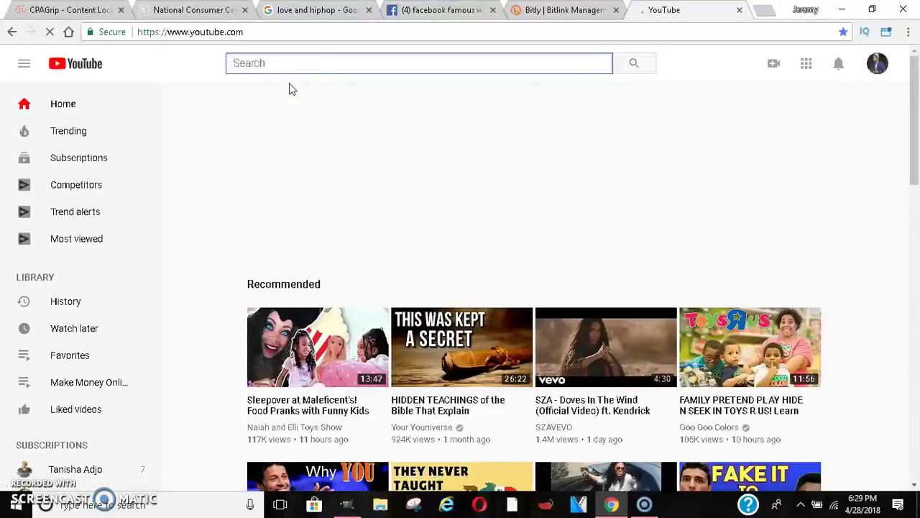
# Step: Search YouTube for 'love and hip hop', correcting the misspelled query
pyautogui.click(269, 64)
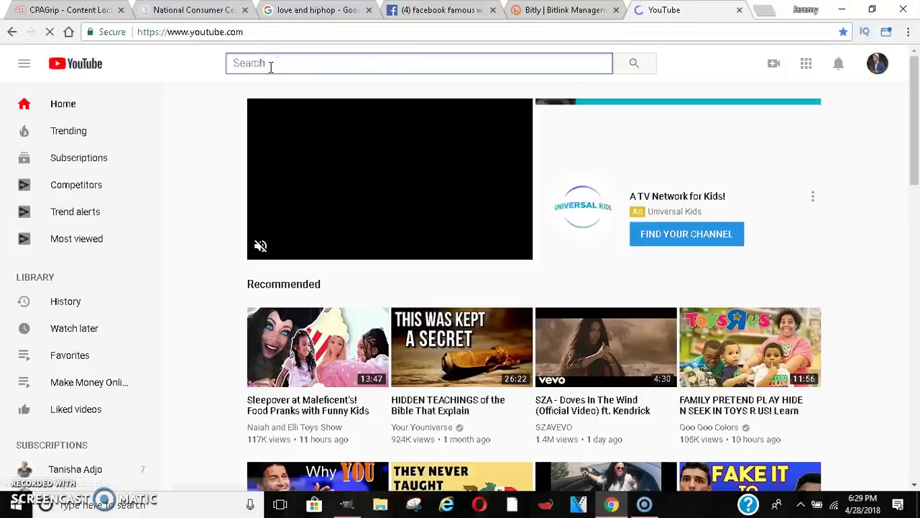
pyautogui.write('love and')
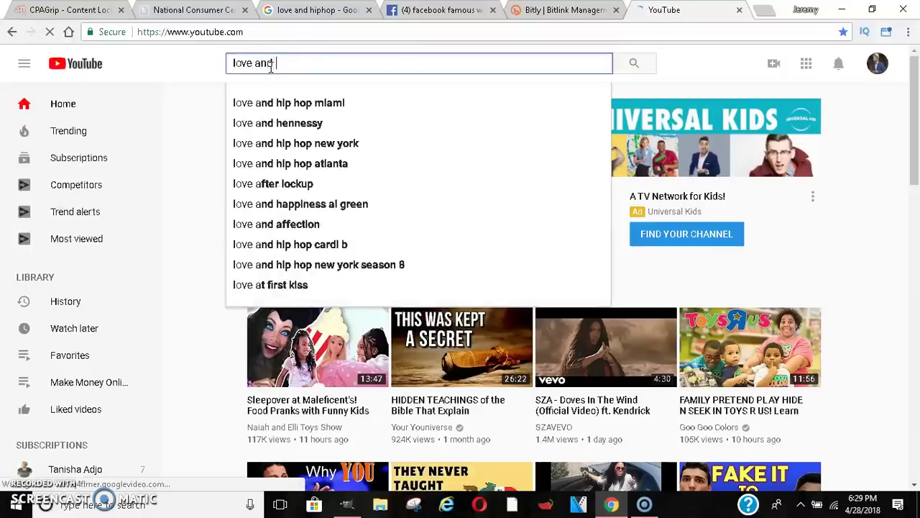
pyautogui.write('hip g')
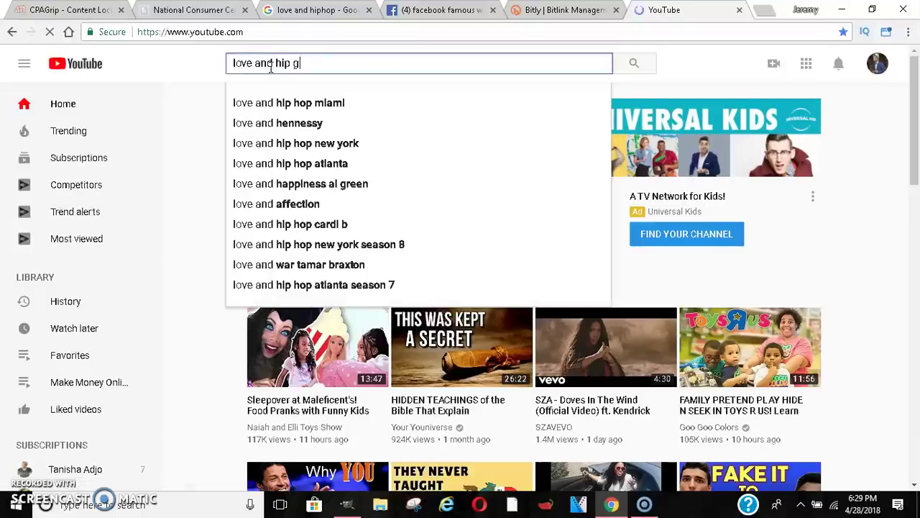
pyautogui.write('op')
pyautogui.press('BackSpace')
pyautogui.press('BackSpace')
pyautogui.press('BackSpace')
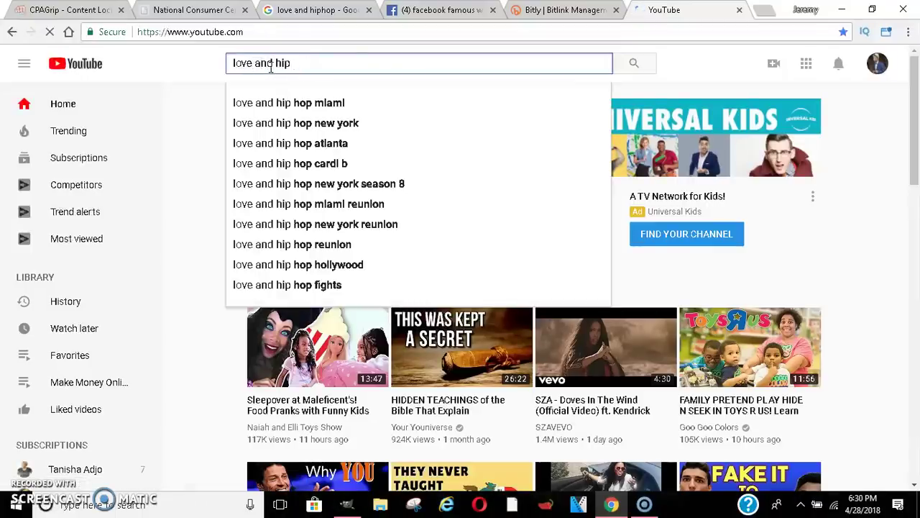
pyautogui.write(' hop')
pyautogui.press('Return')
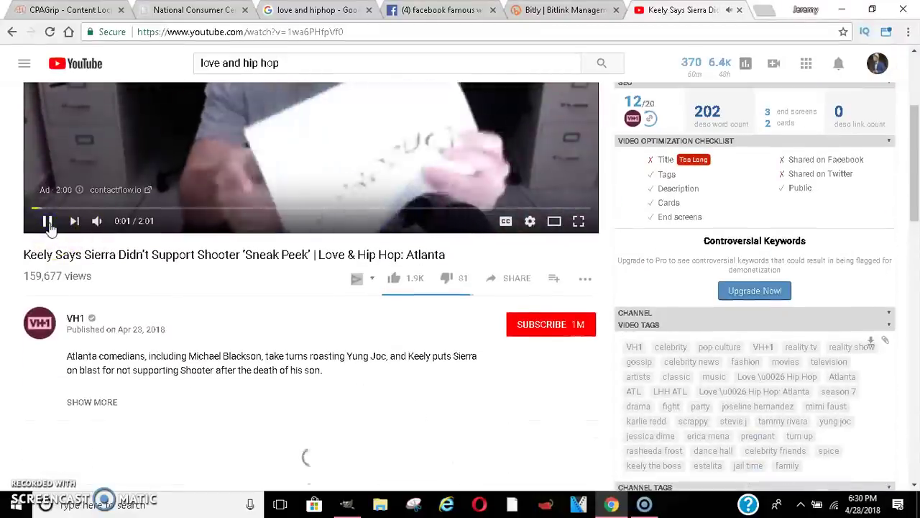
# Step: Pause the YouTube sneak peek video and return to the CPAGrip locker tab
pyautogui.click(48, 223)
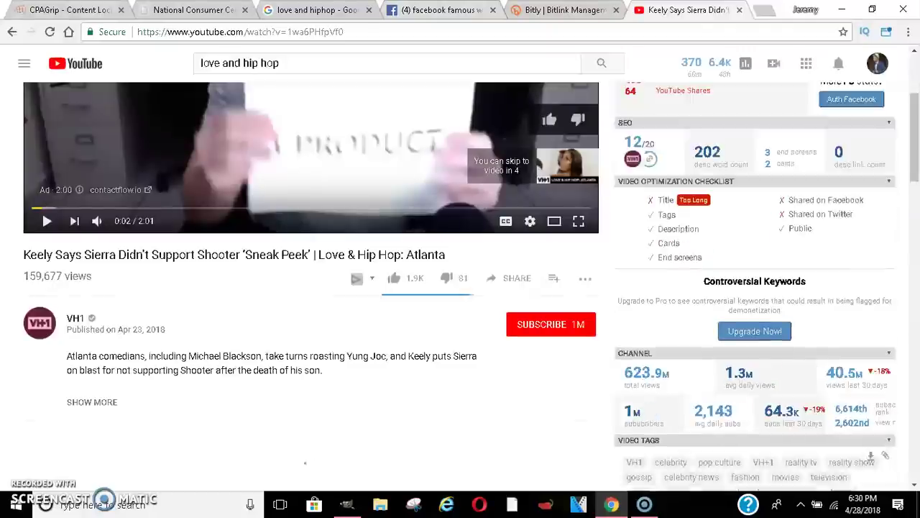
pyautogui.click(69, 10)
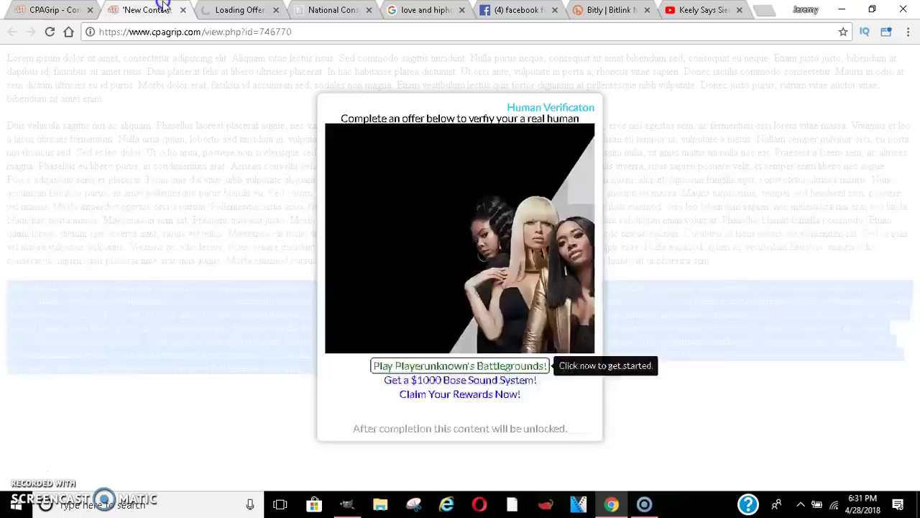
# Step: Check the loading offer page in the next tab, then return to the locker preview
pyautogui.hotkey('ctrl', 'Tab')
pyautogui.hotkey('ctrl', 'shift', 'Tab')
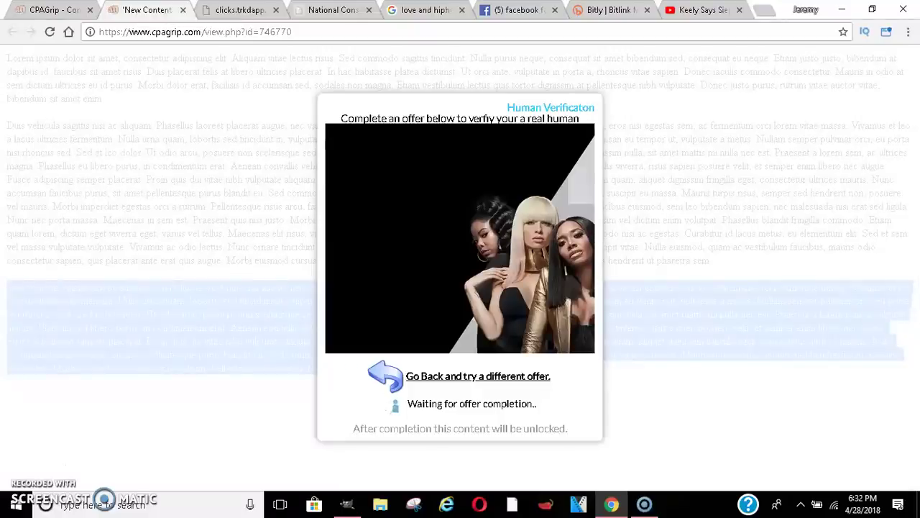
# Step: Start a new content locker from the manager and accept the terms of service
pyautogui.click(54, 10)
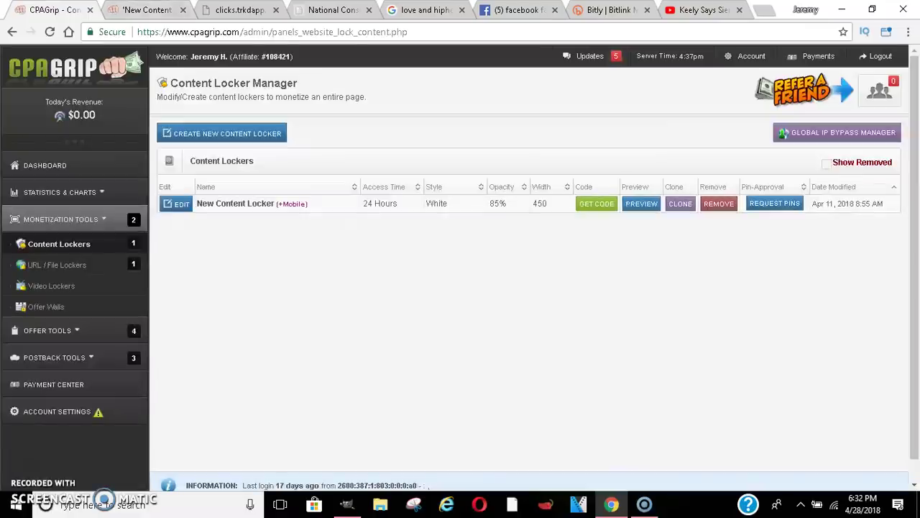
pyautogui.click(257, 132)
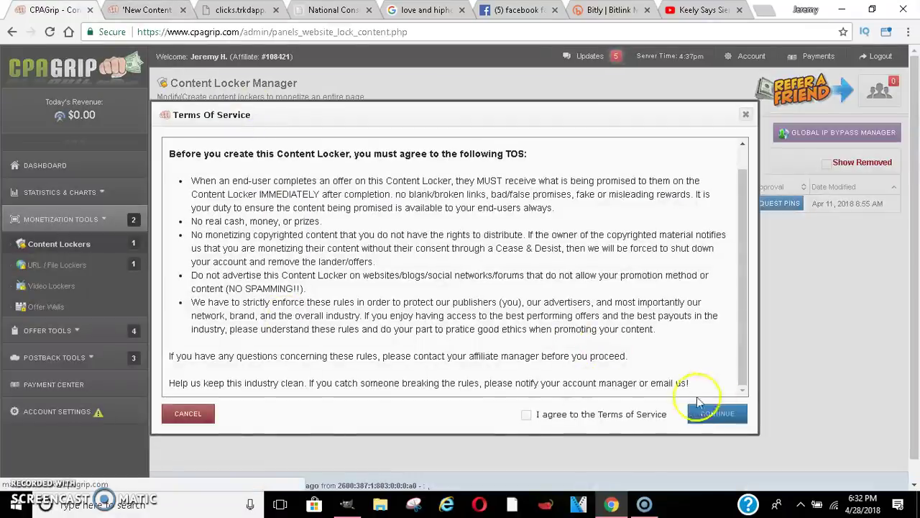
pyautogui.click(526, 414)
pyautogui.click(726, 412)
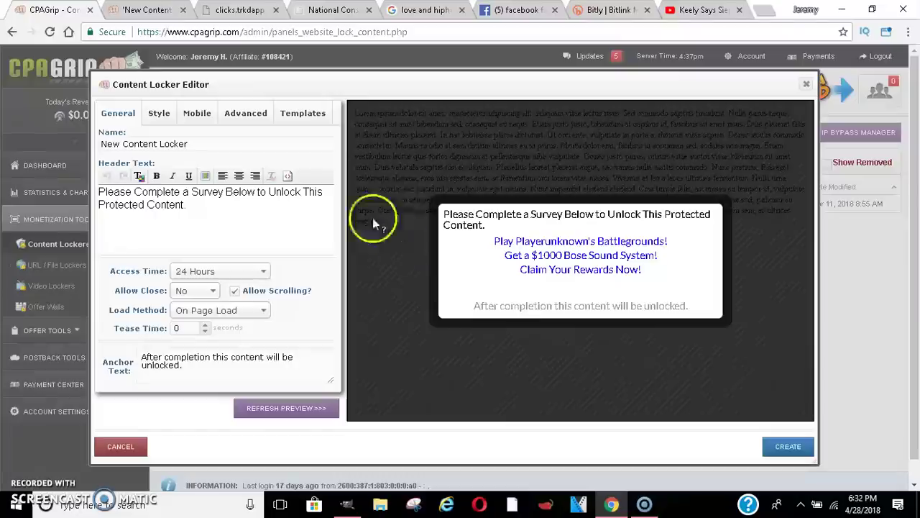
# Step: Replace the default locker name with 'love and hip'
pyautogui.tripleClick(115, 144)
pyautogui.press('BackSpace')
pyautogui.write('love')
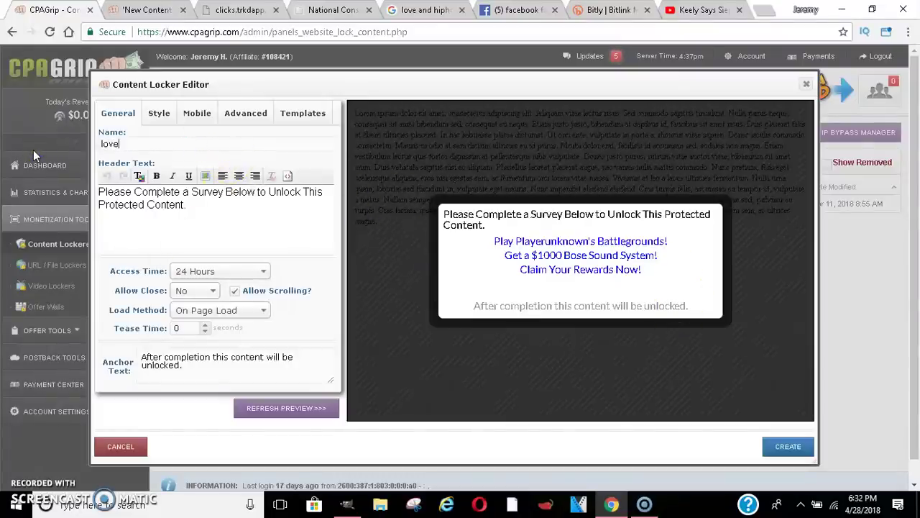
pyautogui.write(' and ')
pyautogui.write('h')
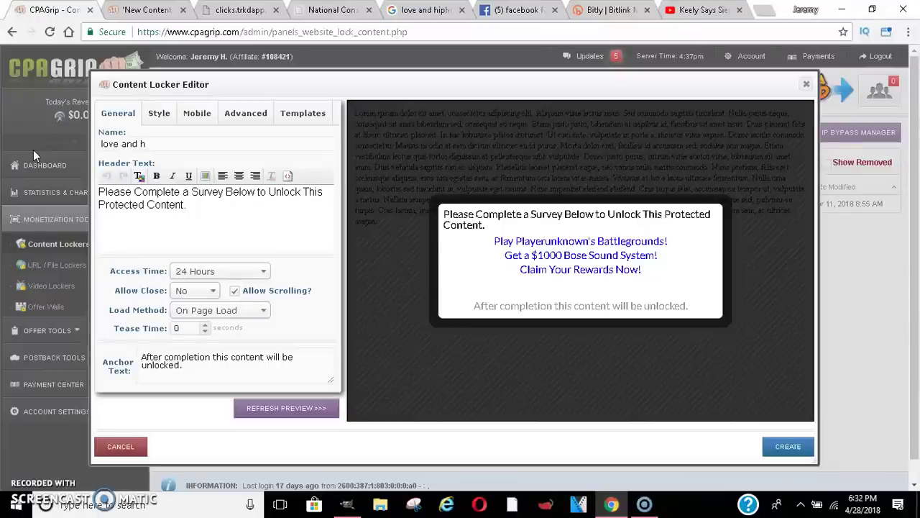
pyautogui.write('ip')
pyautogui.press('BackSpace')
pyautogui.press('BackSpace')
pyautogui.write('ip')
# Step: Set the header text to 'Human Verification' and centre it
pyautogui.click(228, 199)
pyautogui.hotkey('ctrl', 'a')
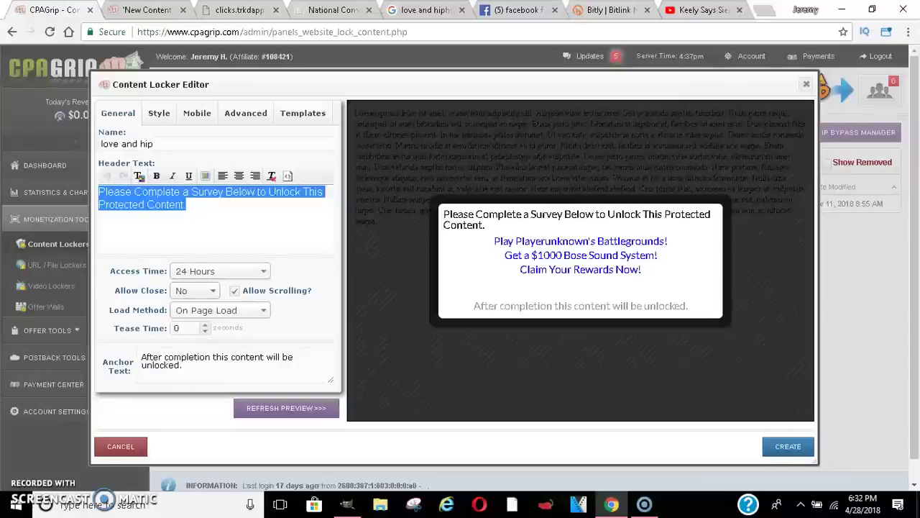
pyautogui.write('\\')
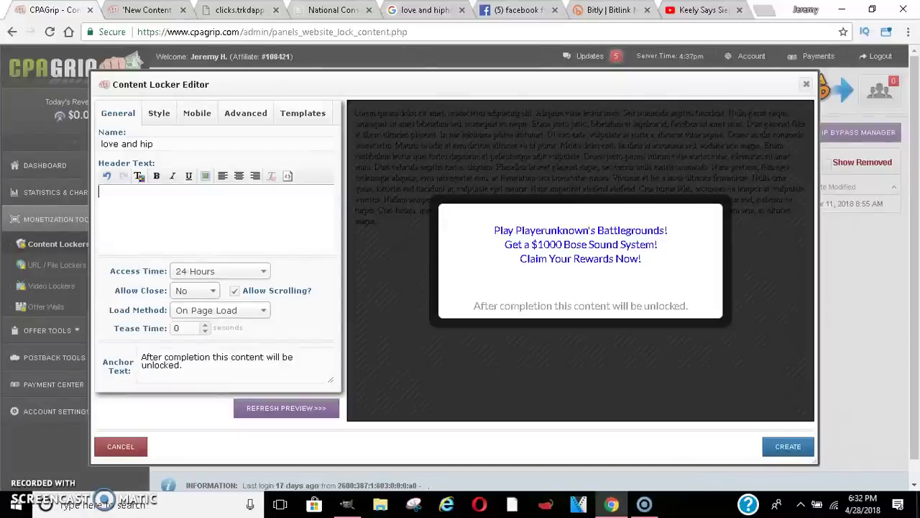
pyautogui.write('Hum')
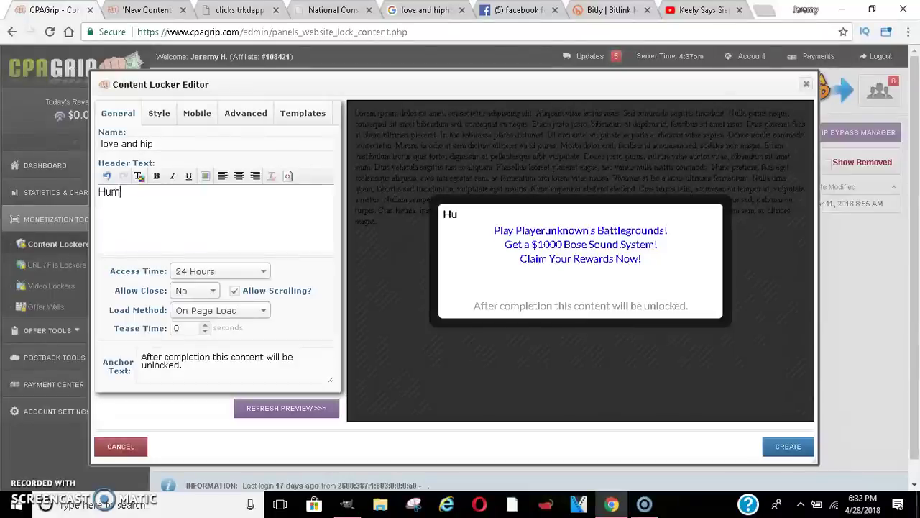
pyautogui.write('anVer')
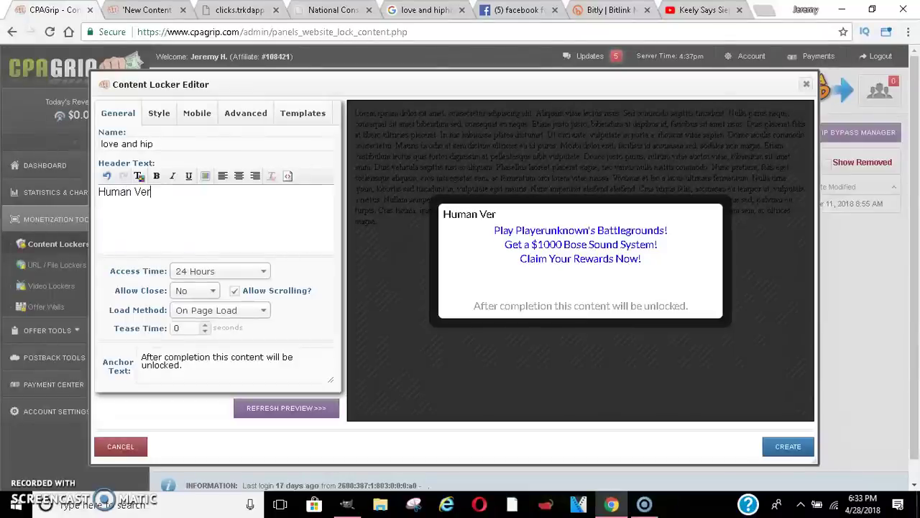
pyautogui.write('ifica')
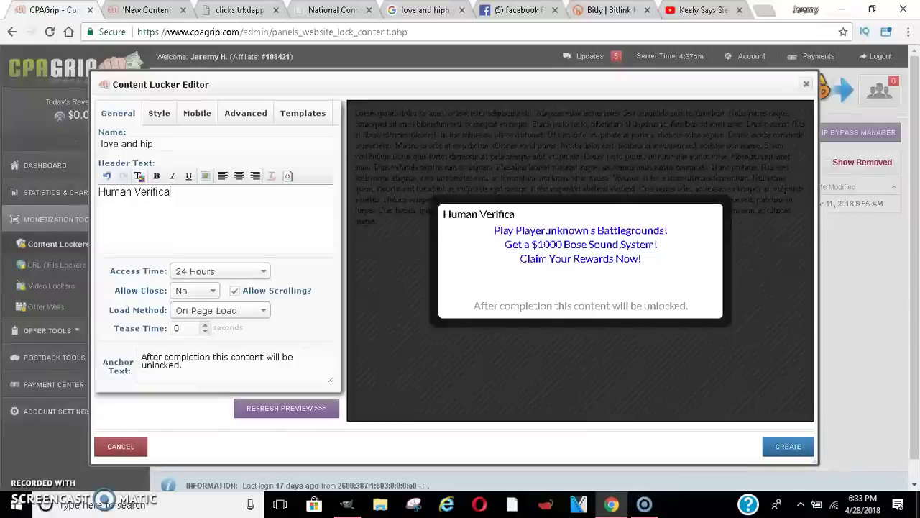
pyautogui.write('tion')
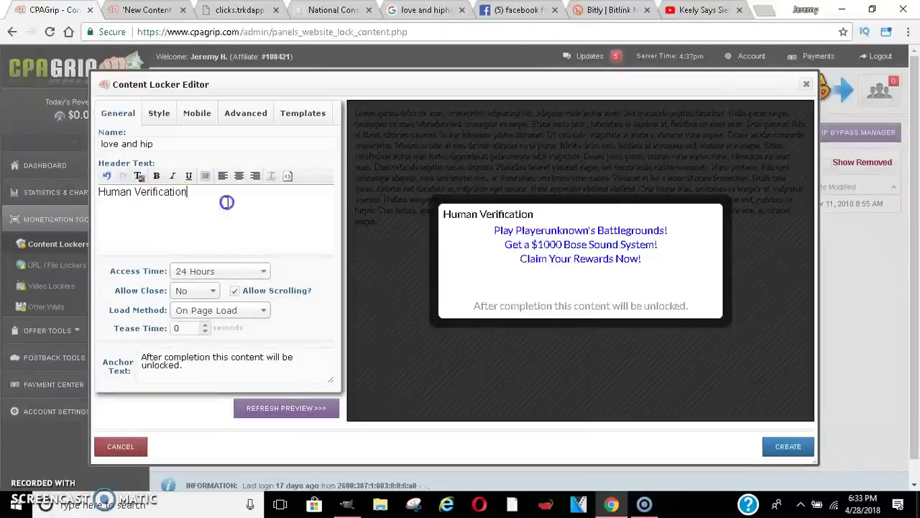
pyautogui.tripleClick(198, 196)
pyautogui.click(240, 177)
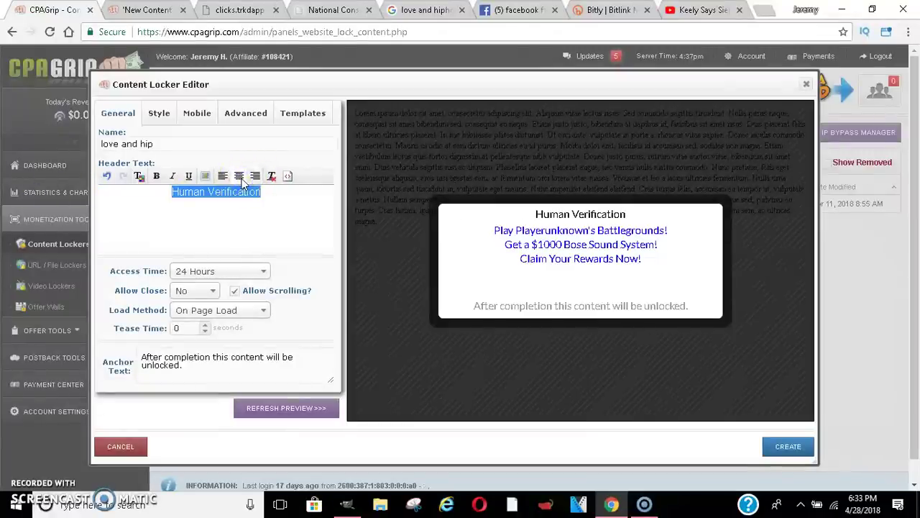
pyautogui.click(300, 201)
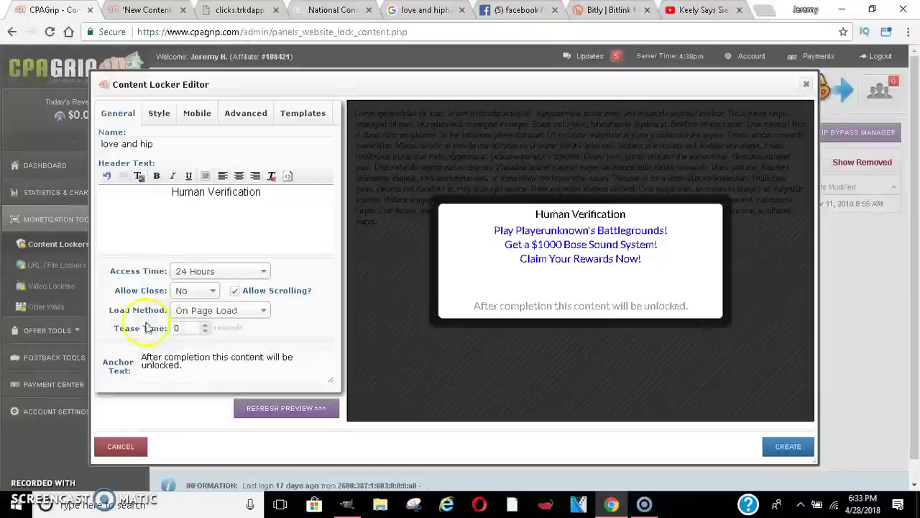
# Step: Raise the 'love and hip' locker's Tease Time with the spinner up to 20 seconds
pyautogui.moveTo(113, 328); pyautogui.dragTo(160, 333)
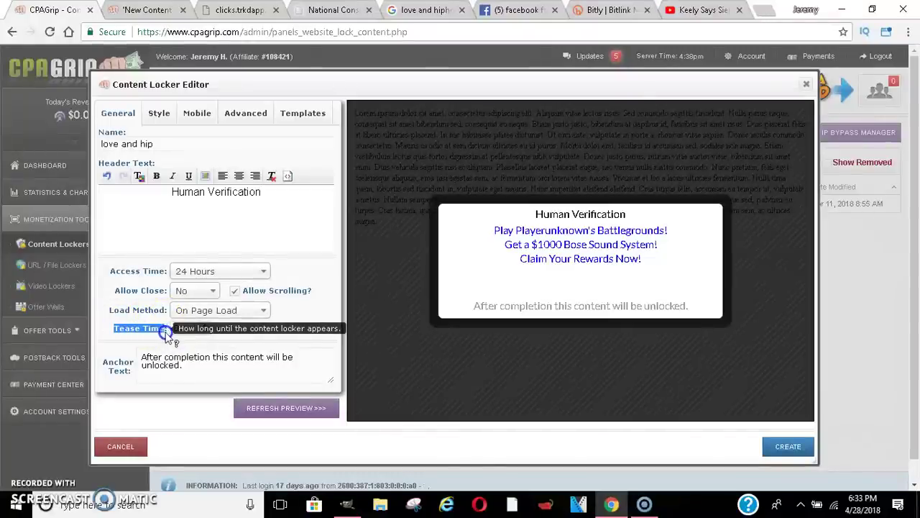
pyautogui.click(213, 345)
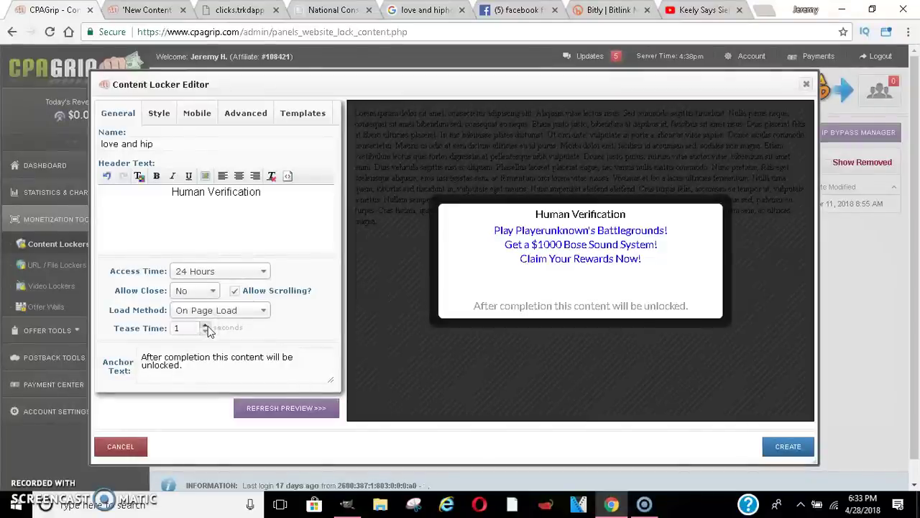
pyautogui.click(205, 325)
pyautogui.click(205, 326)
pyautogui.click(205, 326)
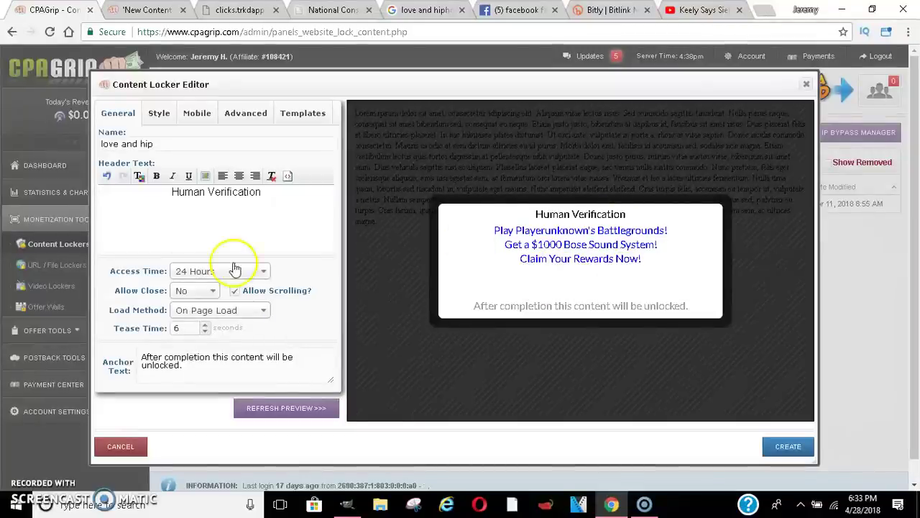
pyautogui.click(206, 325)
pyautogui.doubleClick(206, 325)
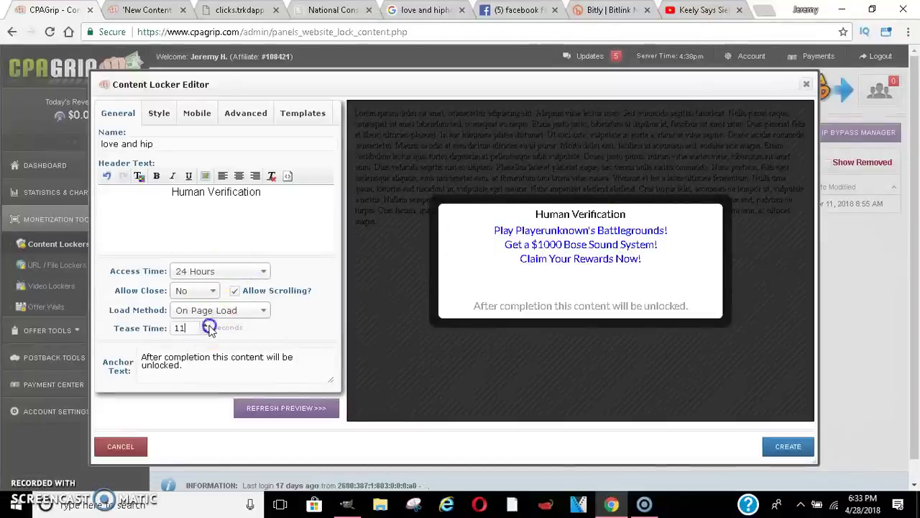
pyautogui.doubleClick(206, 325)
pyautogui.doubleClick(206, 325)
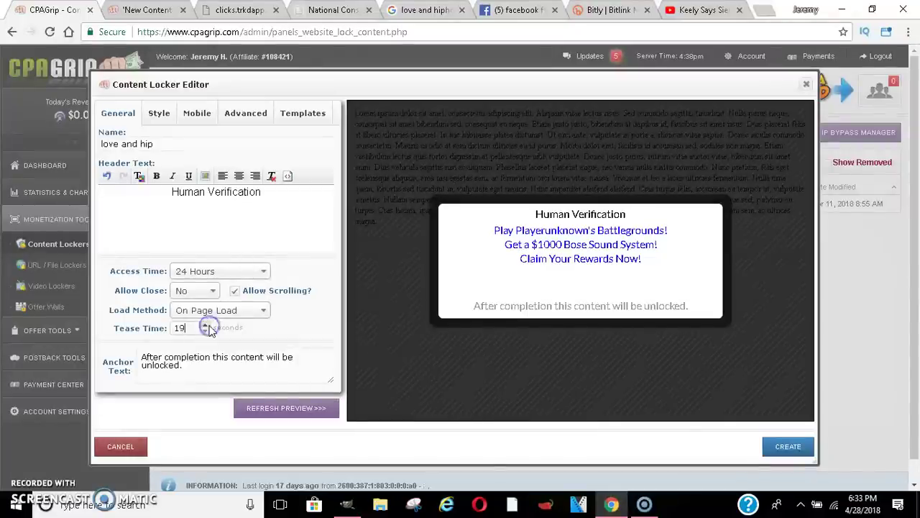
pyautogui.click(206, 325)
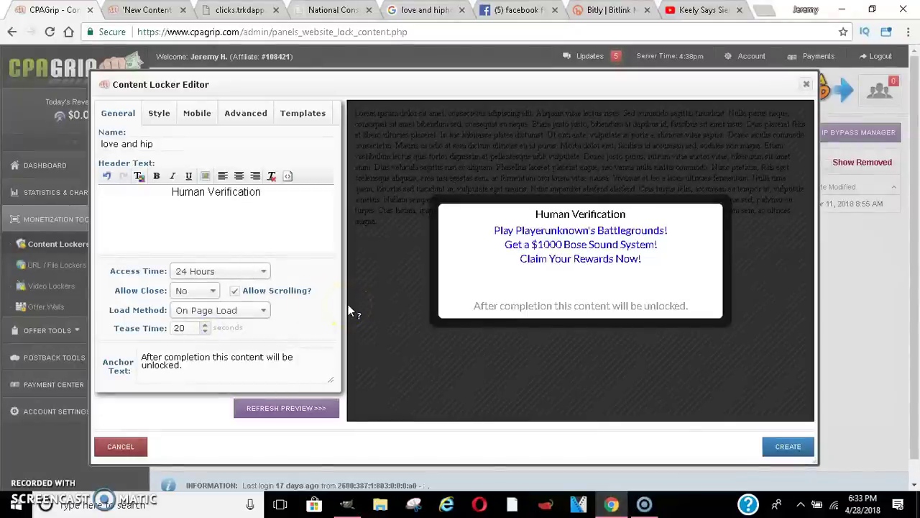
# Step: Review the Style settings' Background Image Url field, then go to the love and hiphop image results
pyautogui.click(157, 117)
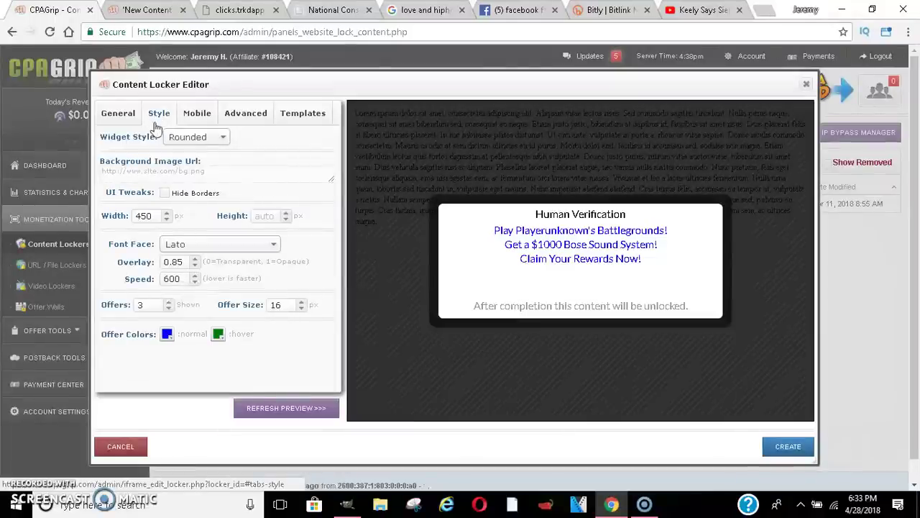
pyautogui.click(229, 183)
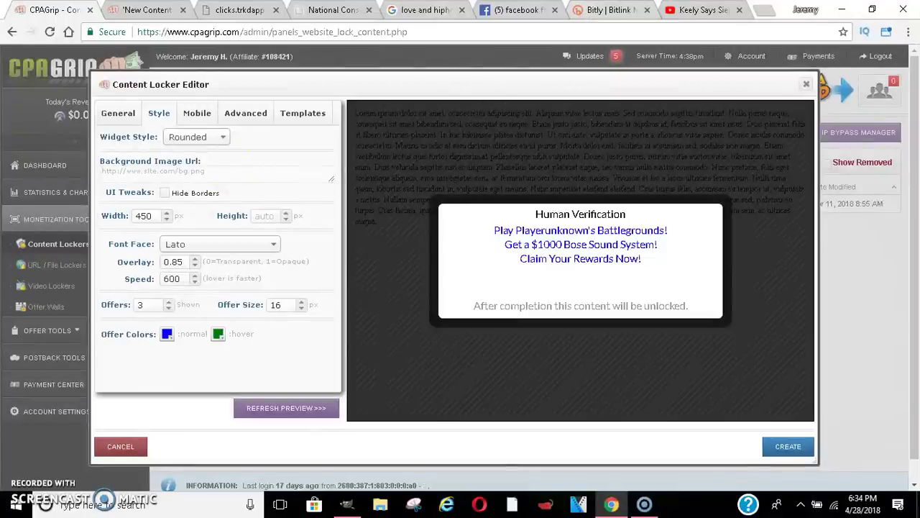
pyautogui.click(424, 10)
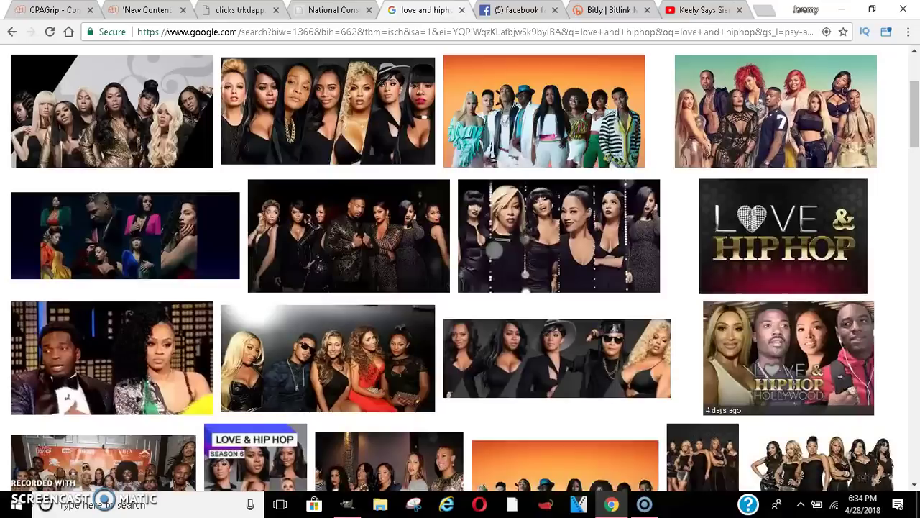
# Step: Copy the goo.gl short share link of the Love & Hip Hop Atlanta cast photo
pyautogui.click(371, 210)
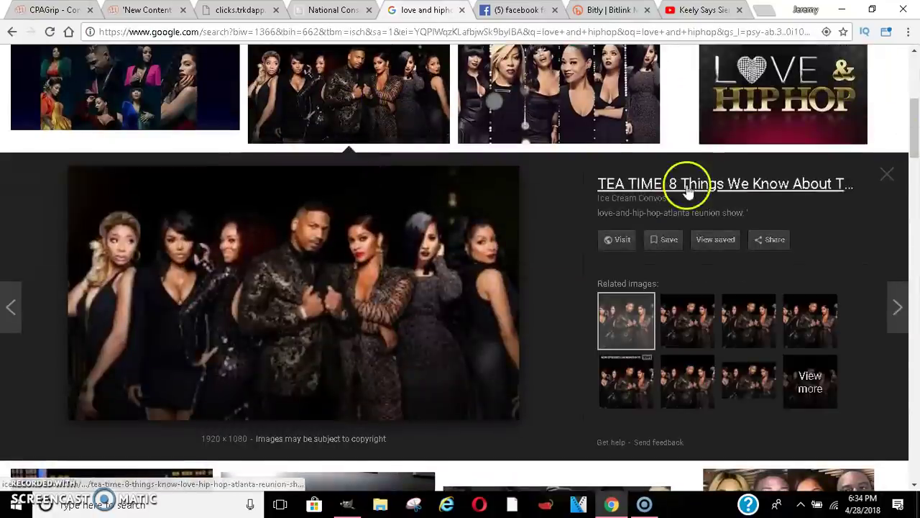
pyautogui.click(762, 245)
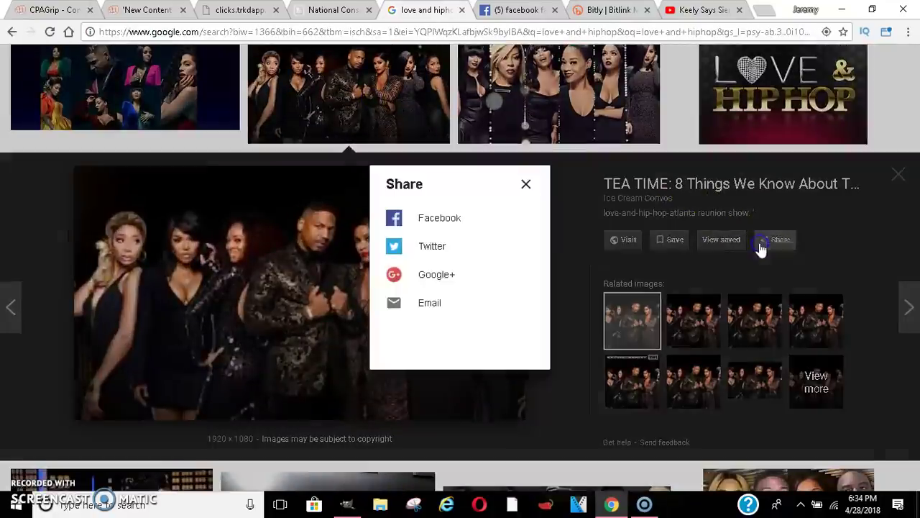
pyautogui.moveTo(392, 344); pyautogui.dragTo(564, 353)
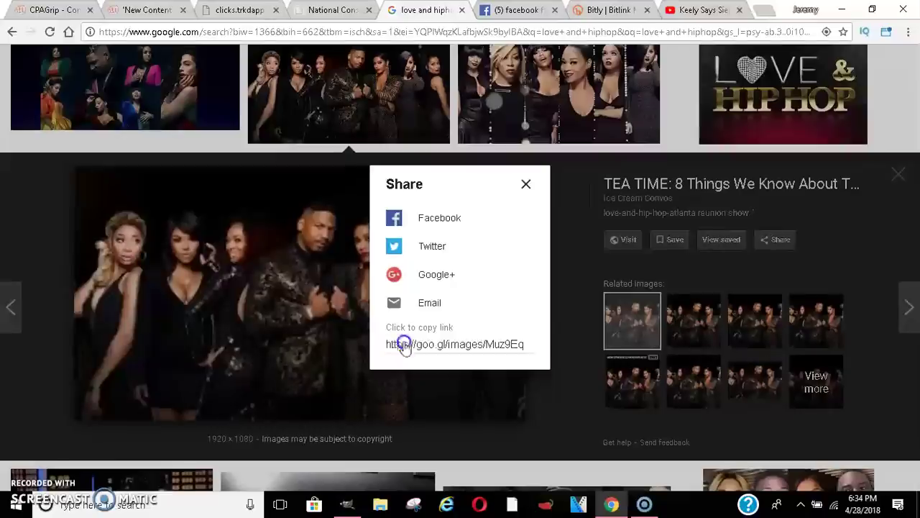
pyautogui.click(523, 341)
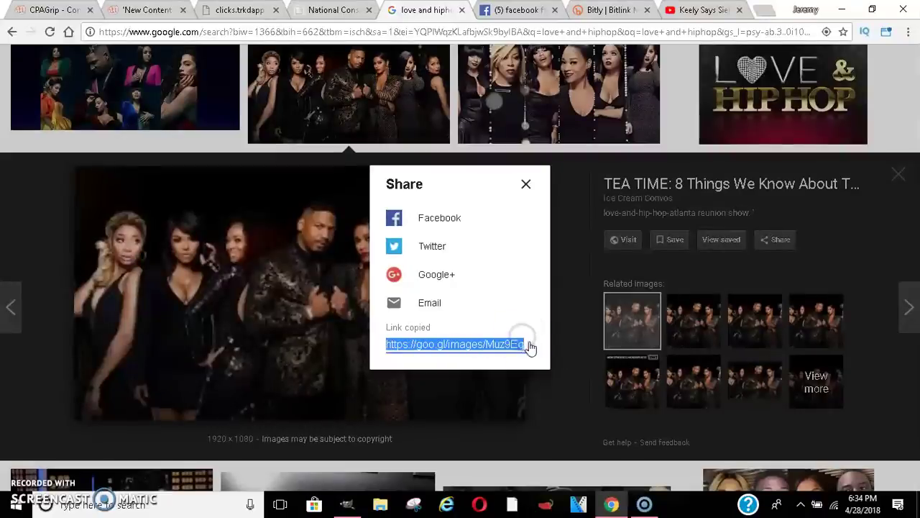
pyautogui.rightClick(517, 344)
pyautogui.click(527, 353)
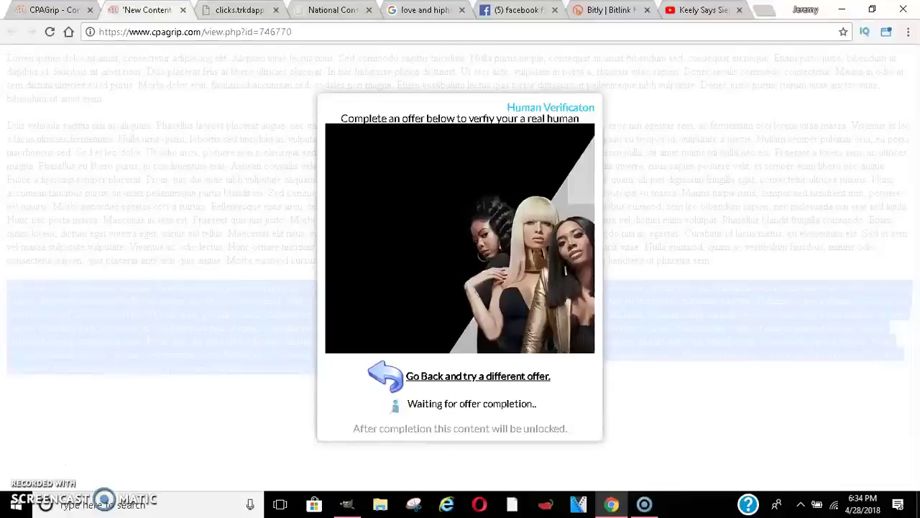
# Step: Move through the open browser pages back toward the CPAGrip locker editor
pyautogui.click(147, 10)
pyautogui.click(237, 10)
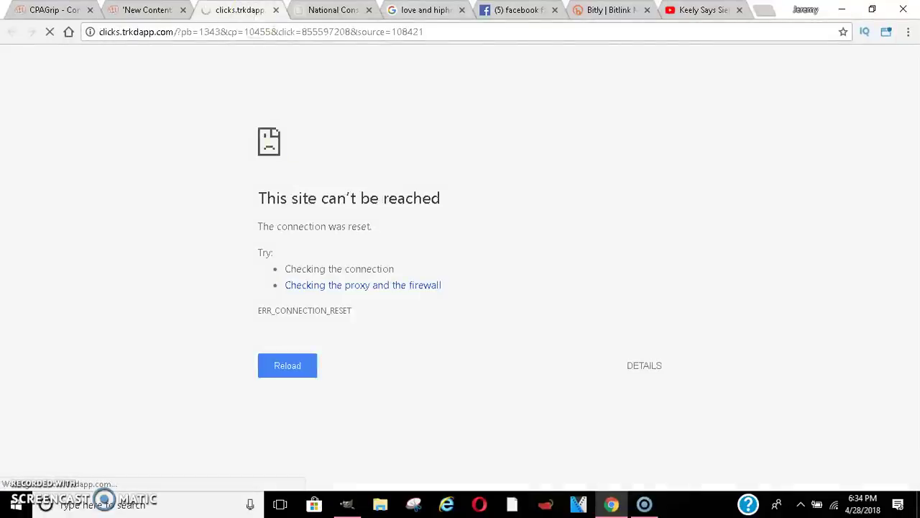
pyautogui.click(331, 11)
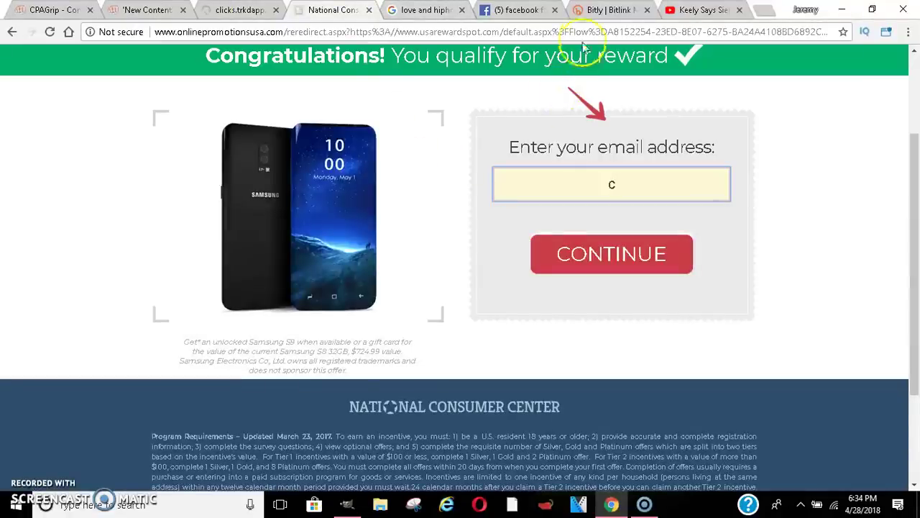
pyautogui.click(54, 10)
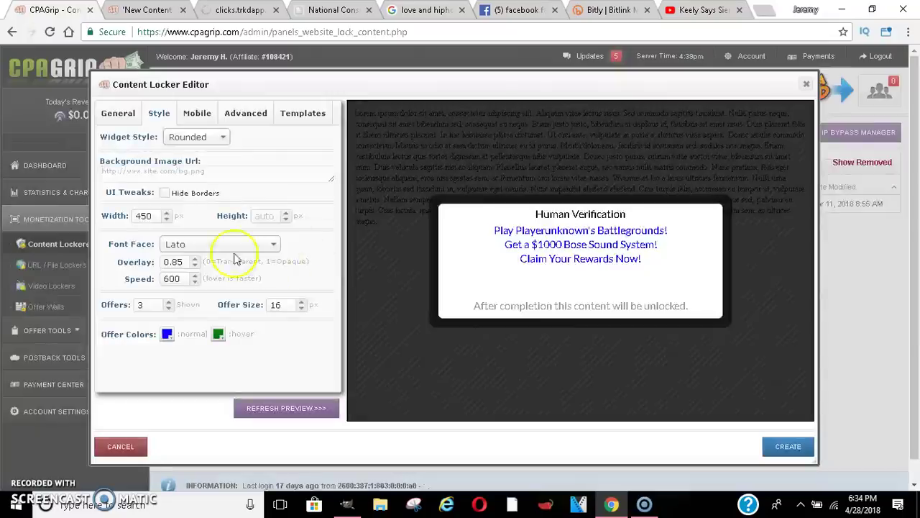
pyautogui.click(143, 173)
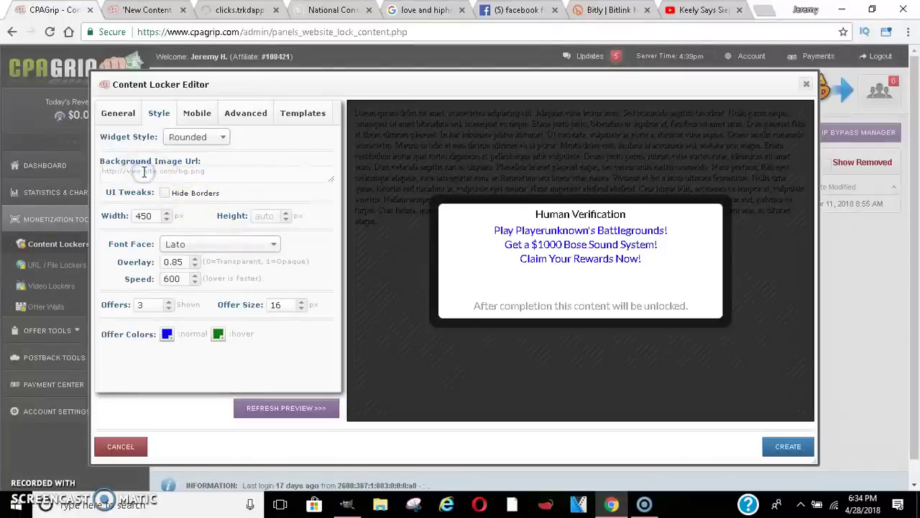
pyautogui.hotkey('ctrl', 'v')
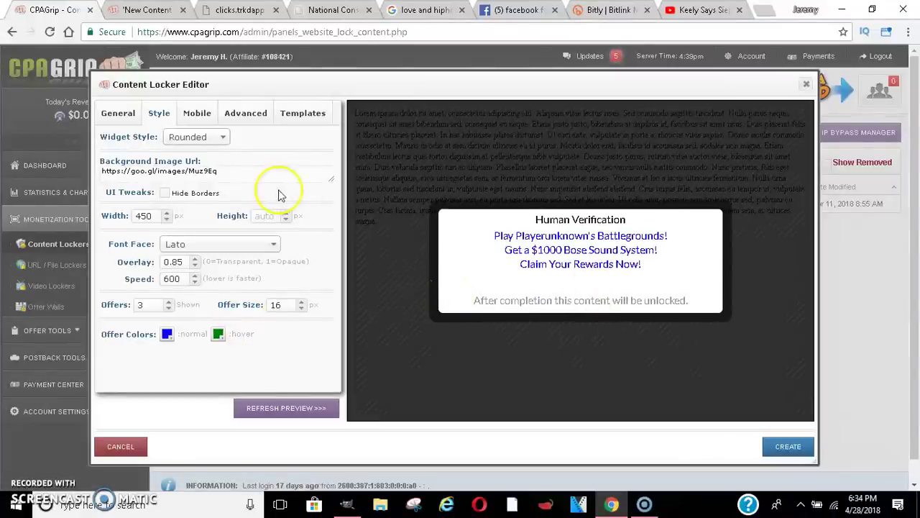
# Step: Switch between the Mobile and General tabs and back to Style to confirm the background URL
pyautogui.click(205, 121)
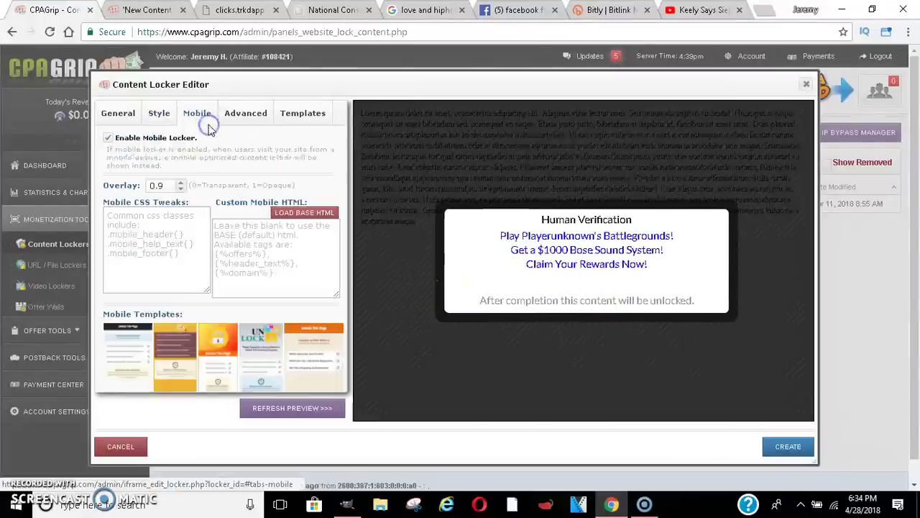
pyautogui.click(154, 116)
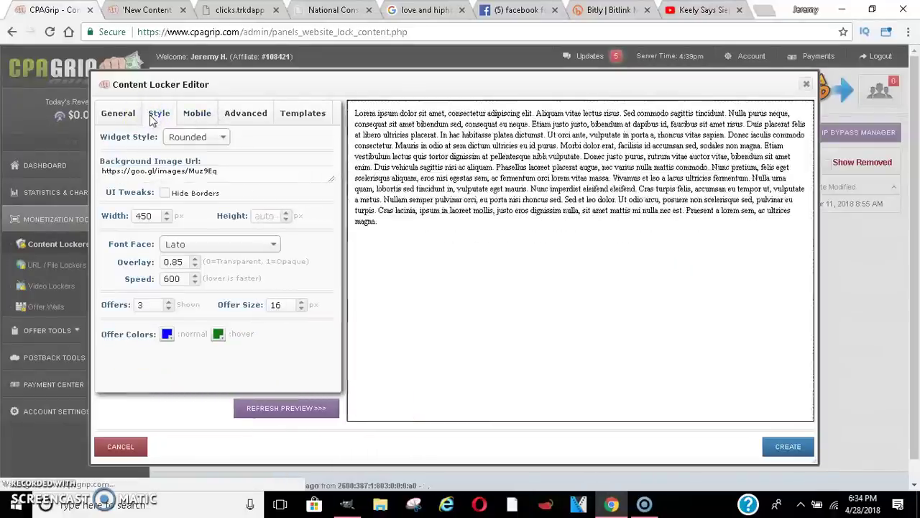
pyautogui.click(117, 115)
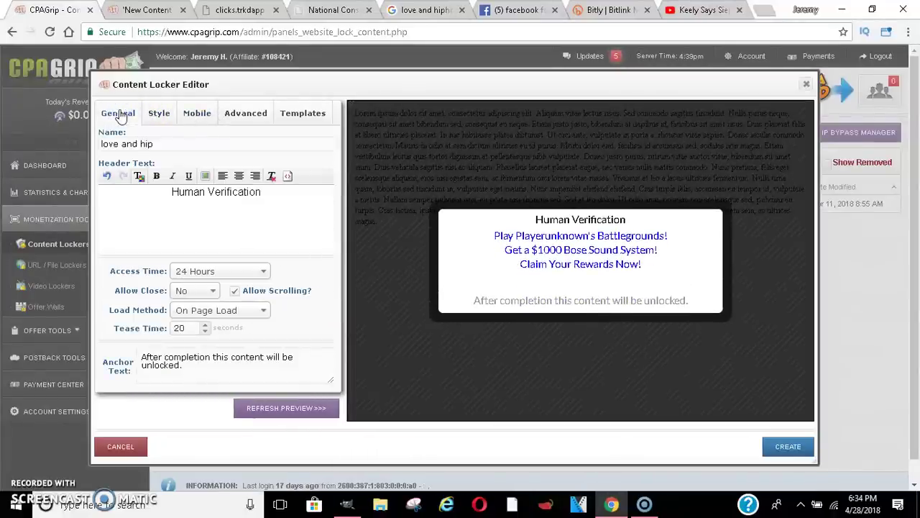
pyautogui.click(158, 114)
pyautogui.click(232, 171)
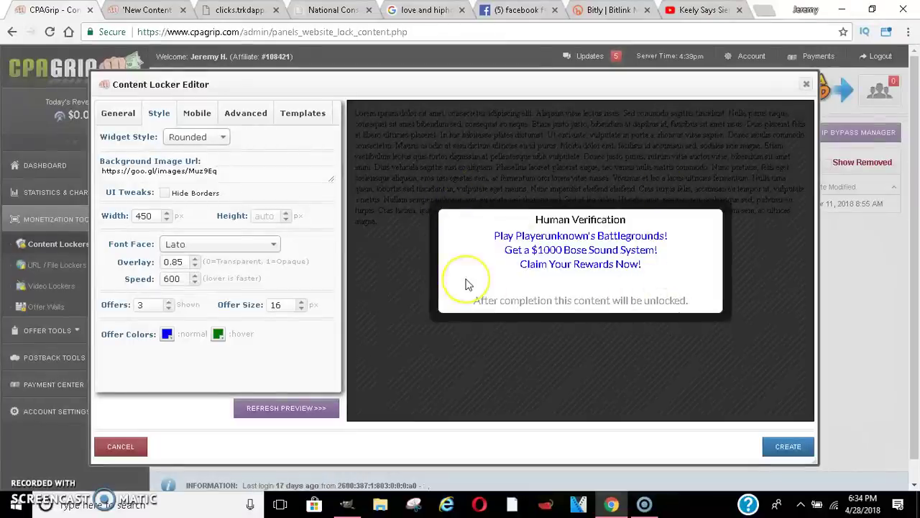
# Step: Look through the Mobile, Advanced and Templates settings, finishing on the General tab
pyautogui.click(199, 117)
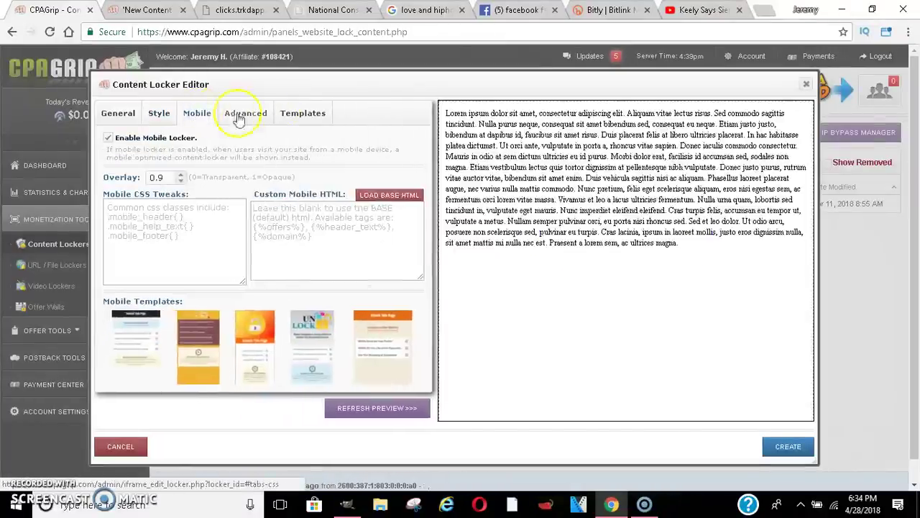
pyautogui.click(246, 117)
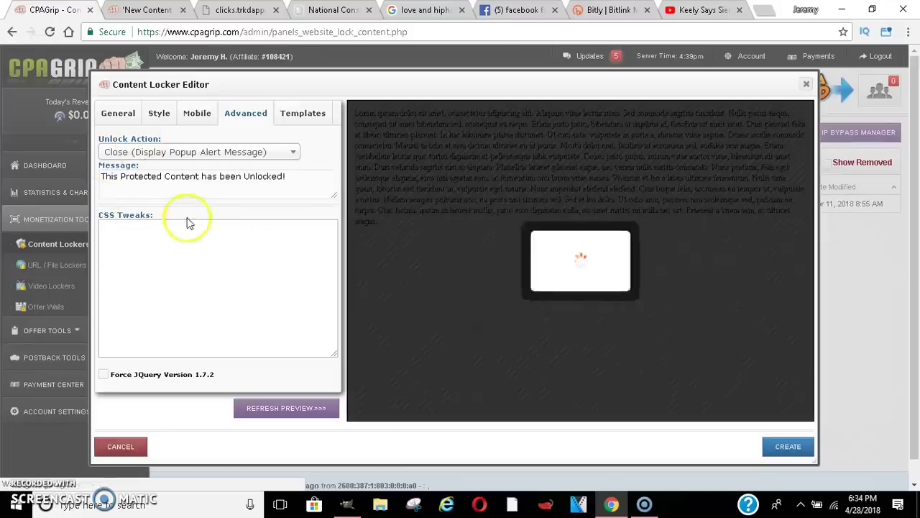
pyautogui.click(201, 115)
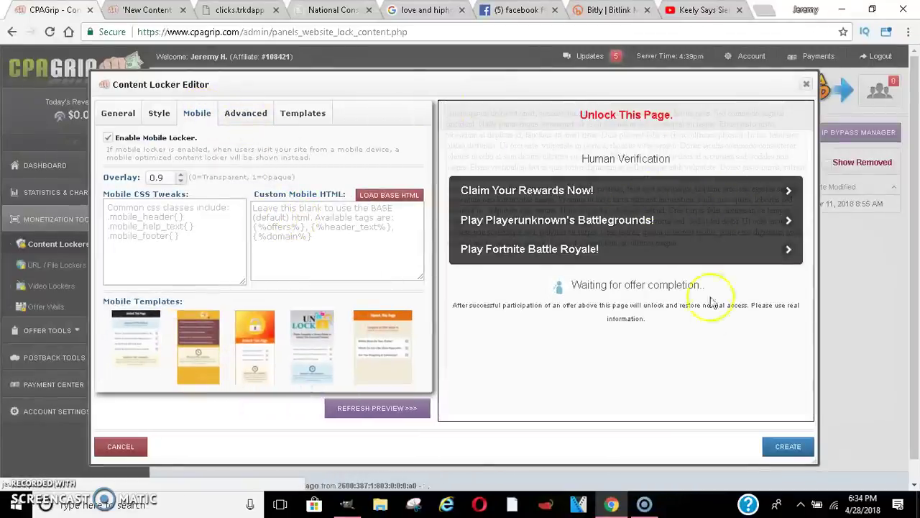
pyautogui.click(298, 112)
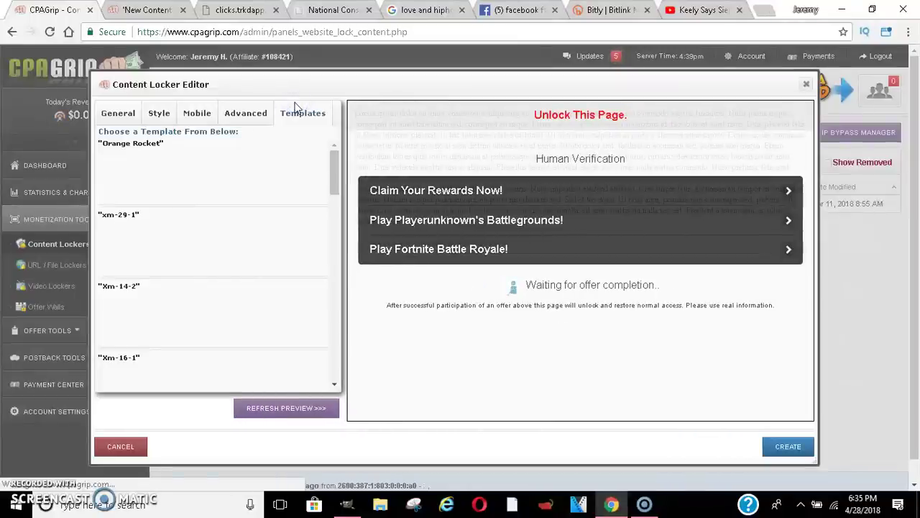
pyautogui.click(122, 114)
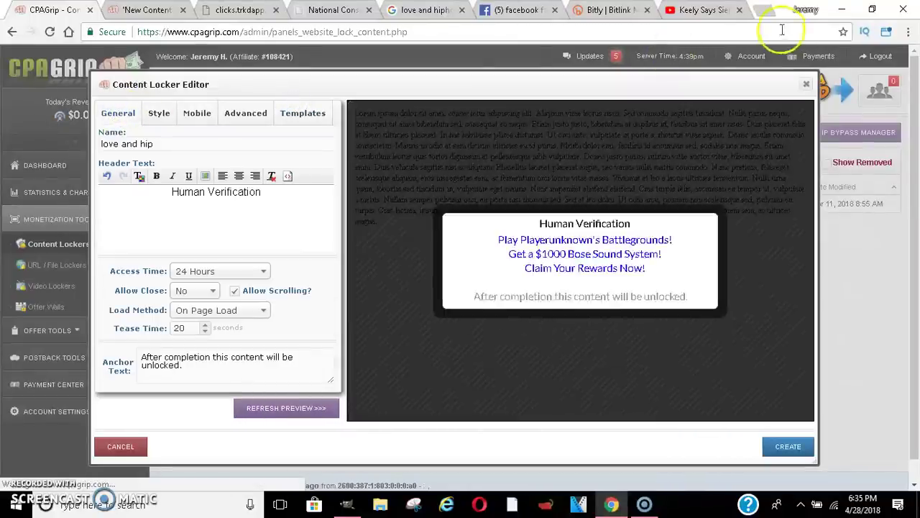
# Step: Close the Content Locker Editor dialog with its top-right X
pyautogui.click(809, 86)
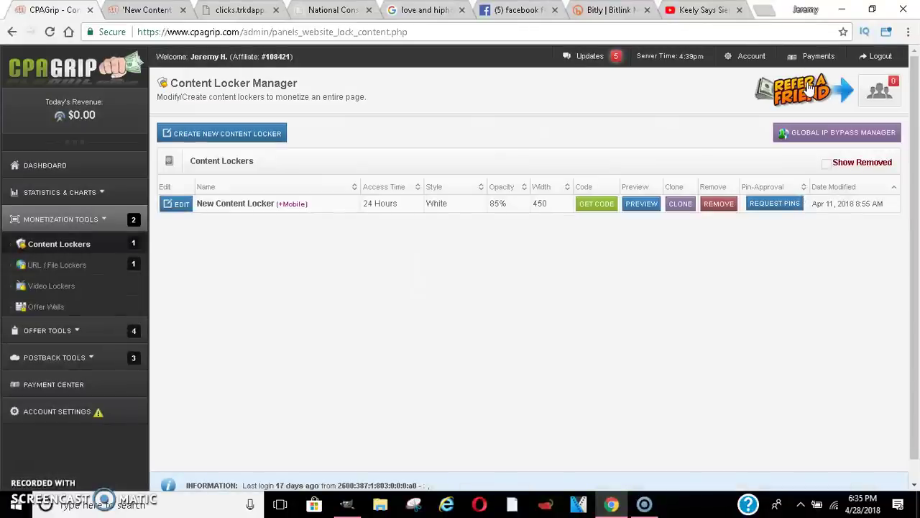